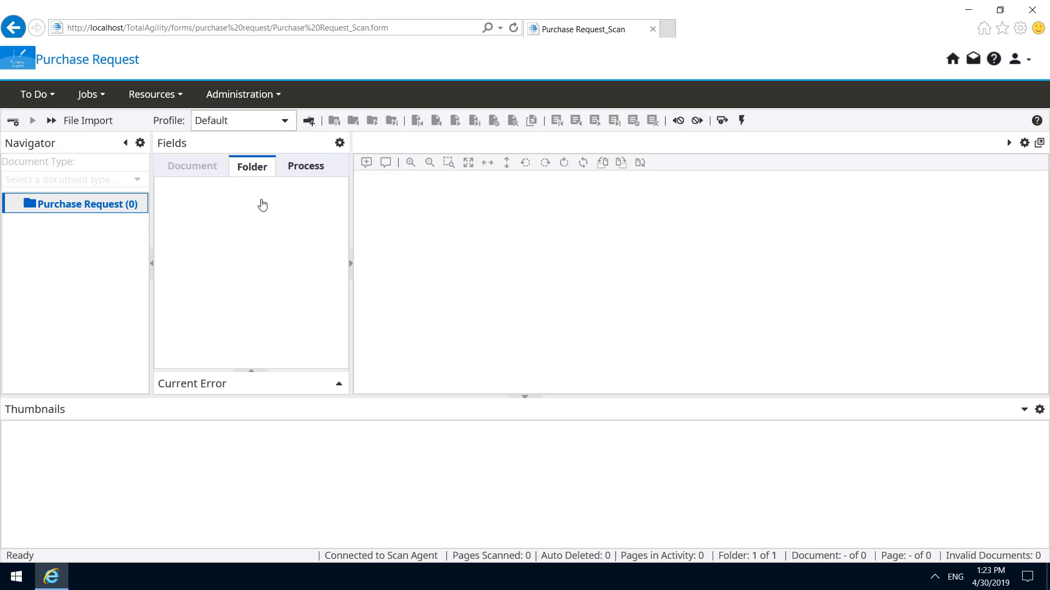
Step: Import 1 RA - Machine.pdf, 3 IA - Machine.pdf and 5 UFMS - Machine.pdf into the Purchase Request folder and preview the second and first documents
left_click(51, 121)
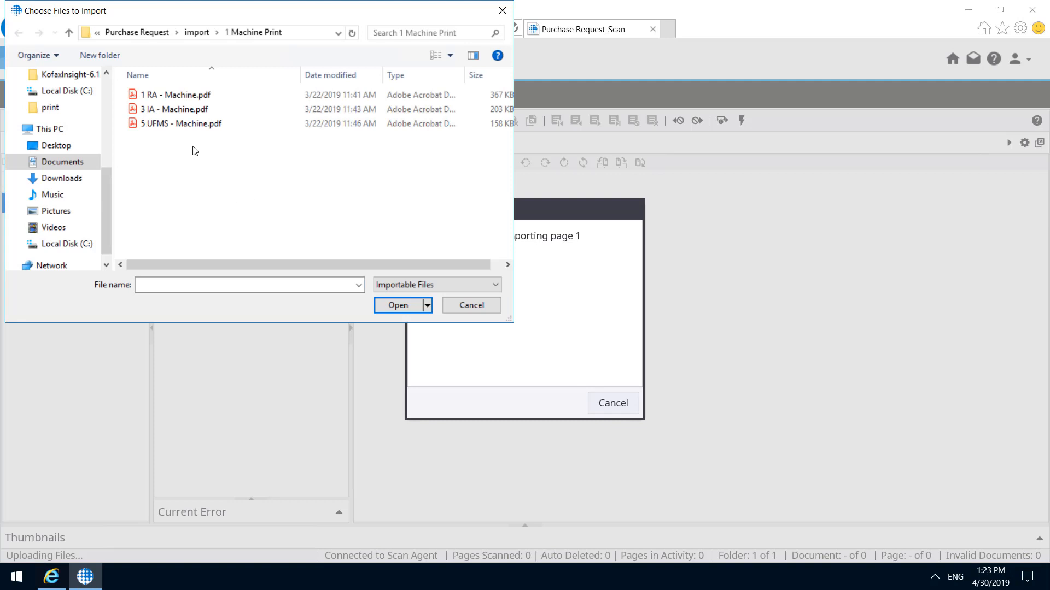
left_click_drag(181, 137, 164, 90)
left_click(401, 305)
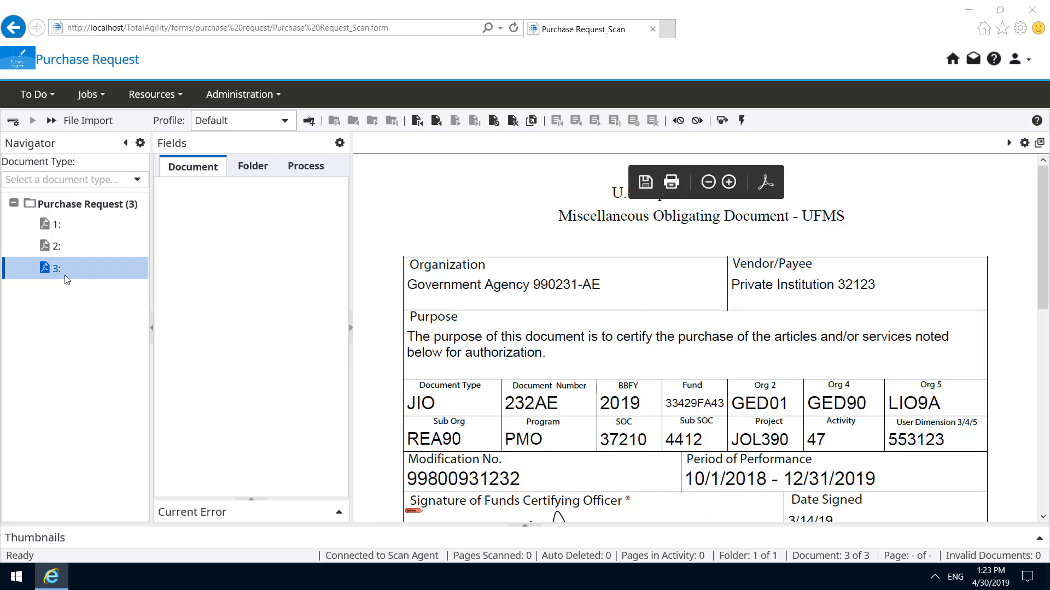
left_click(48, 251)
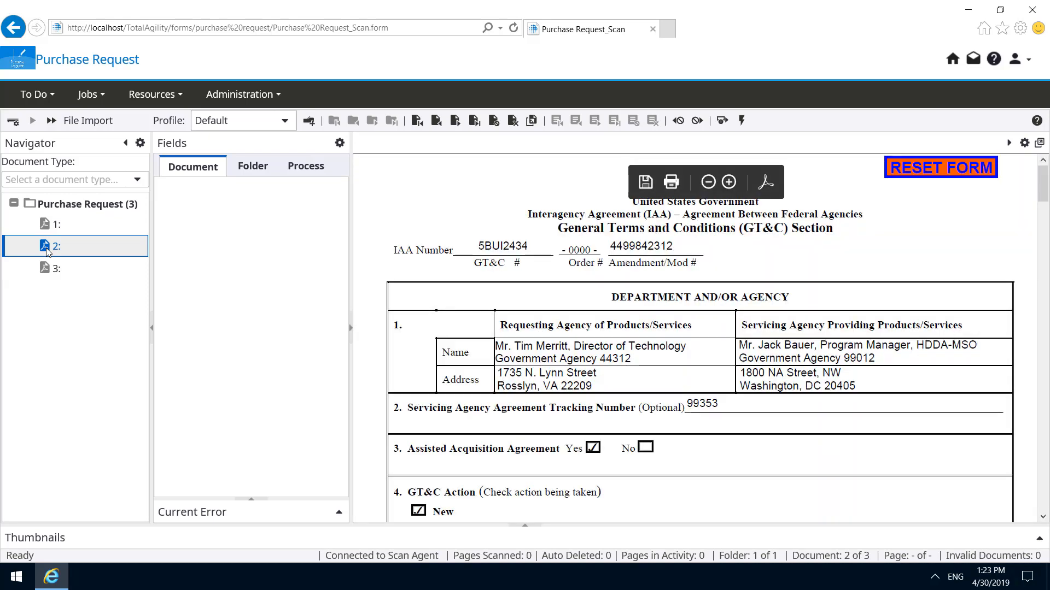
left_click(48, 225)
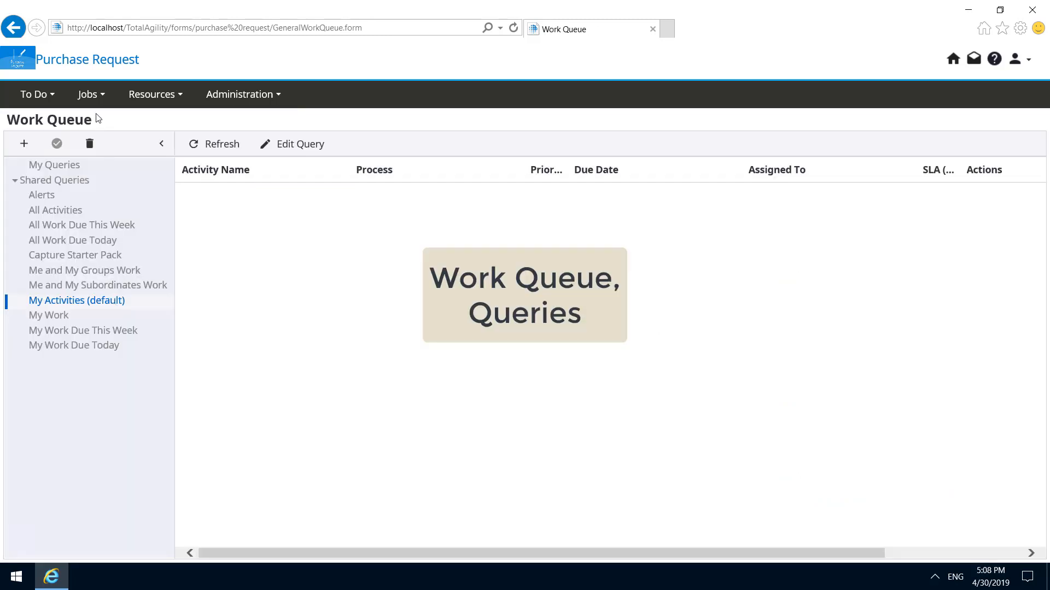
Step: Find the live jobs and view the process map of the first Purchase Request job in the list
left_click(89, 96)
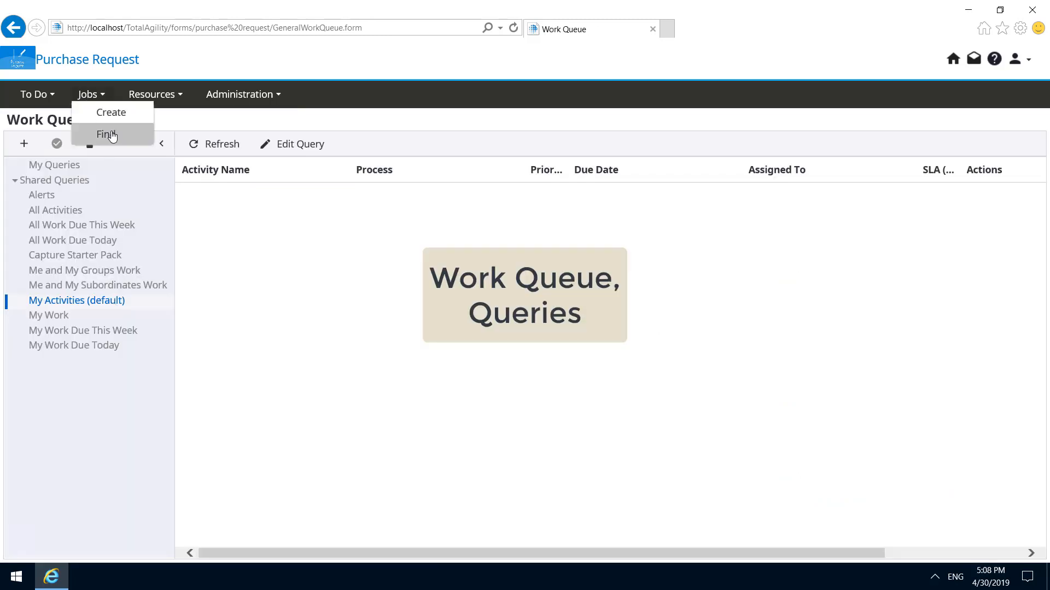
left_click(106, 134)
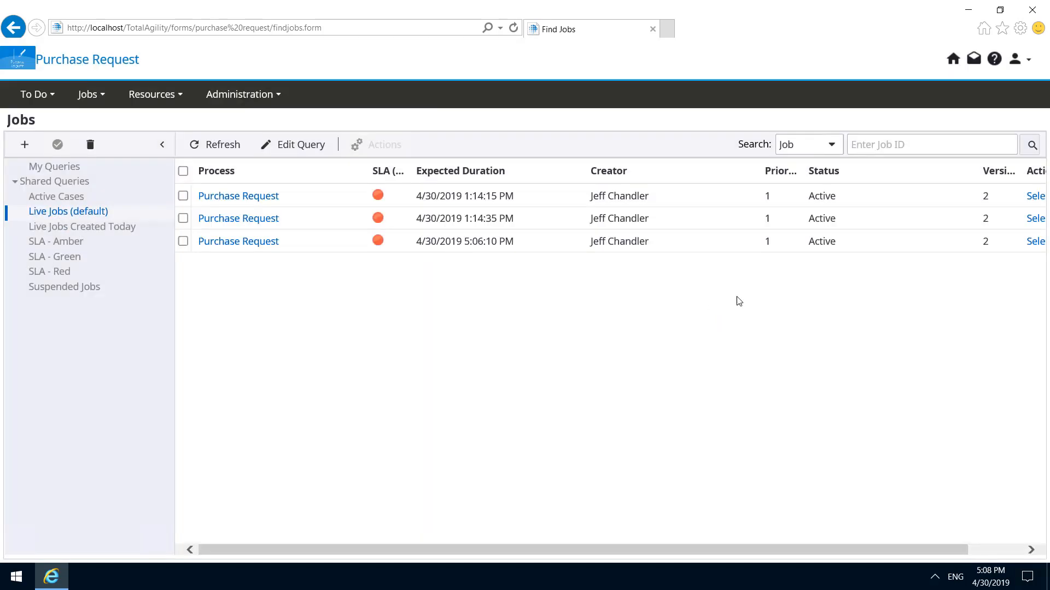
left_click(1029, 200)
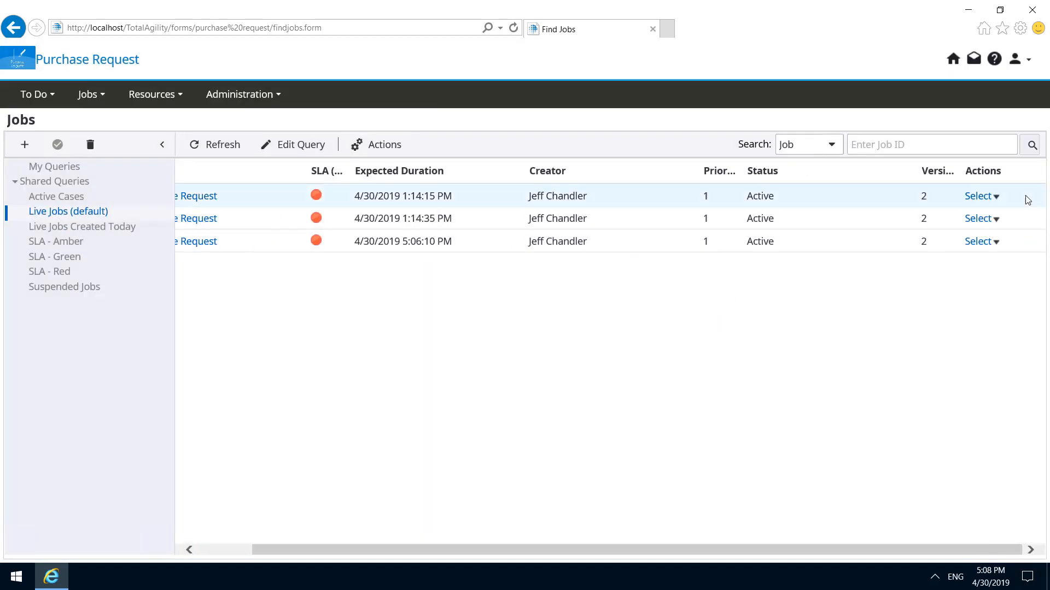
left_click(971, 202)
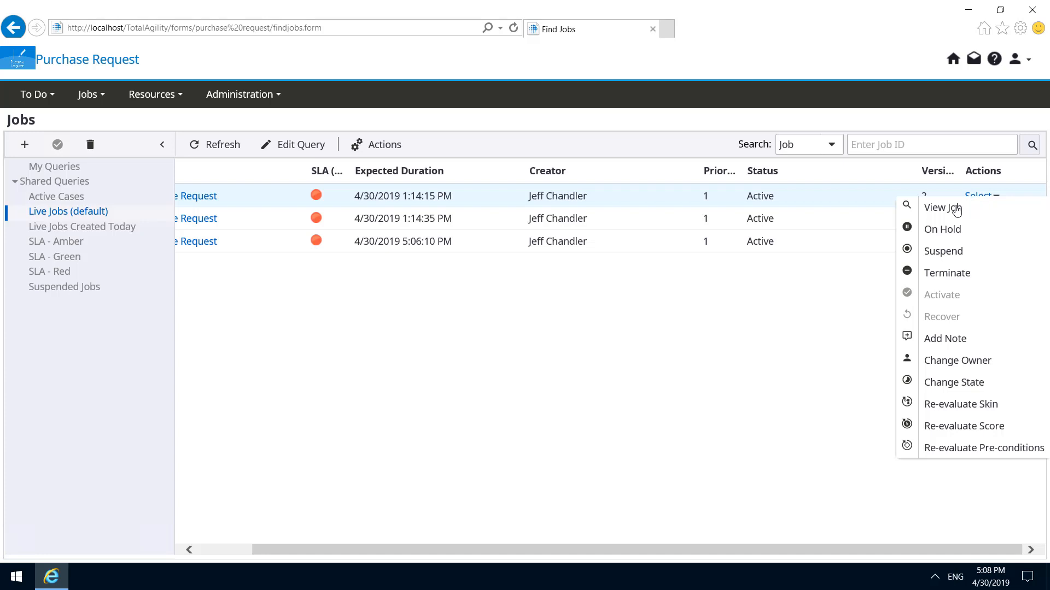
left_click(951, 211)
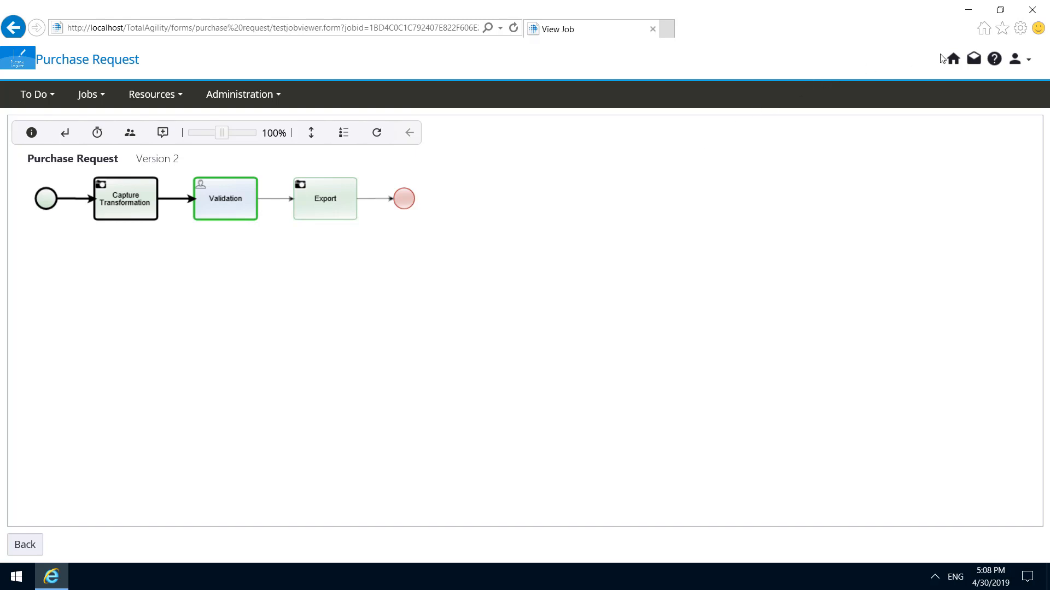
Step: Open the first Validation activity from the work queue's All Activities query, declining to complete the activity
left_click(951, 60)
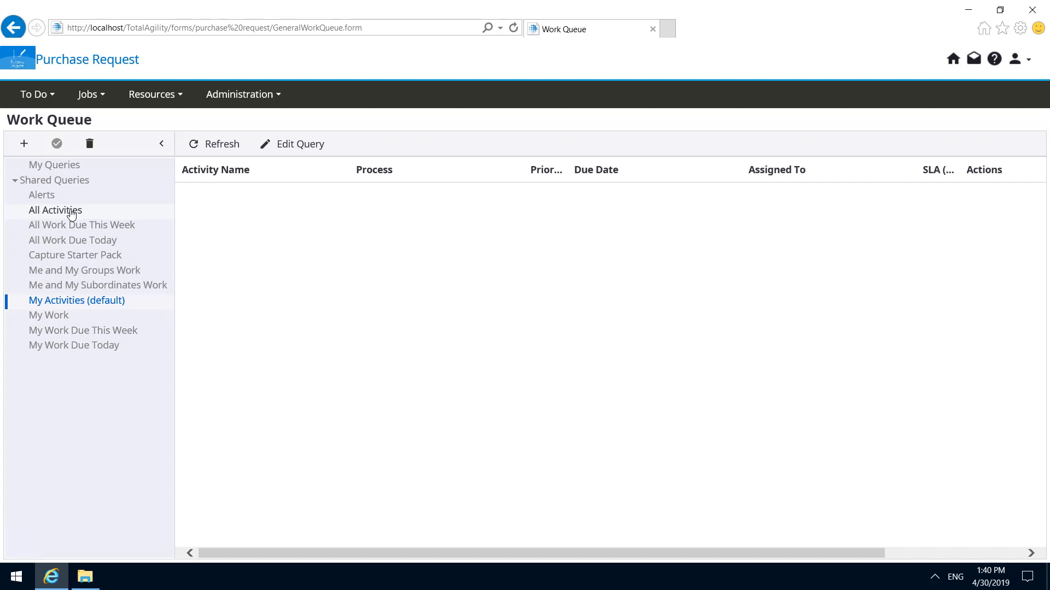
left_click(71, 213)
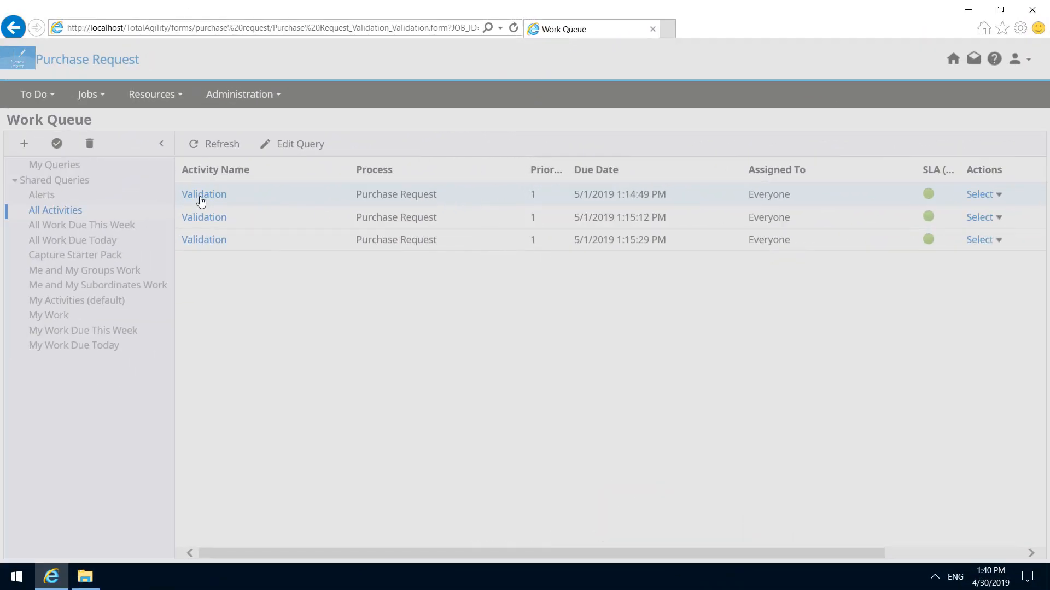
left_click(200, 202)
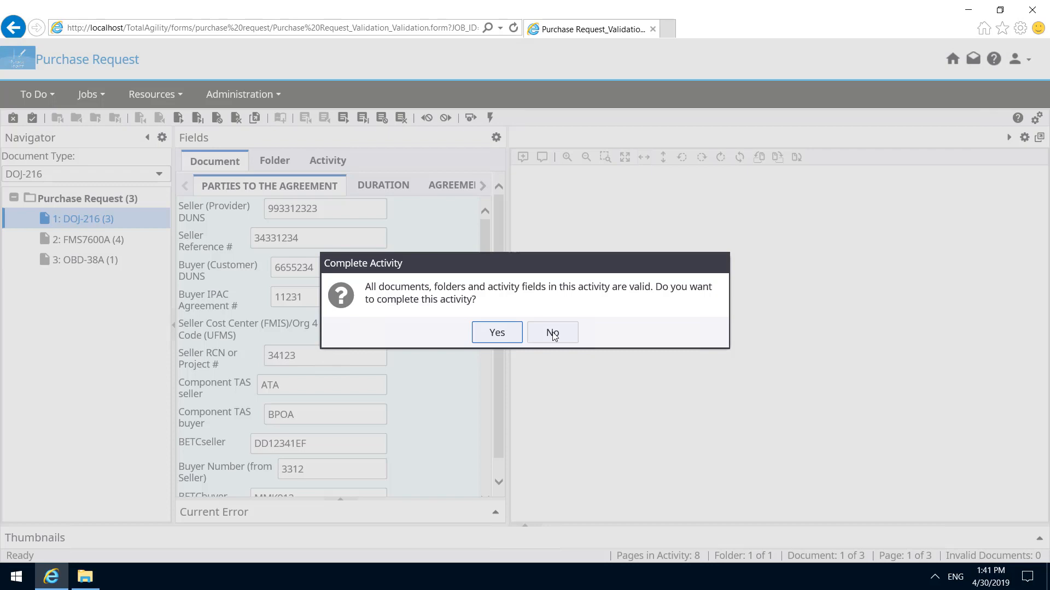
left_click(553, 334)
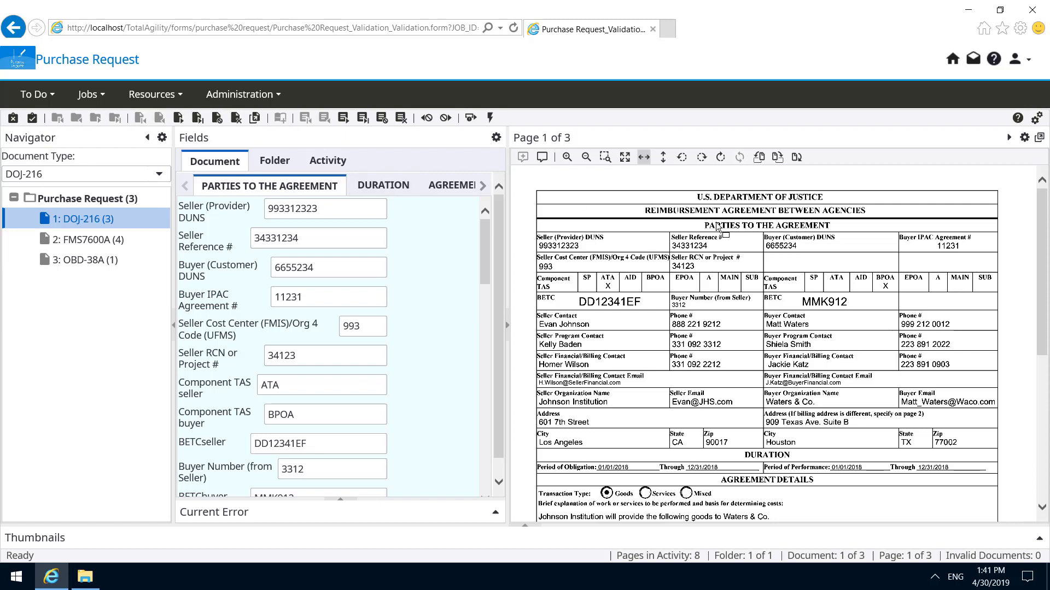
Step: Review the DOJ-216 document's Duration and Agreement Details fields, and return to the Parties to the Agreement fields
left_click(389, 189)
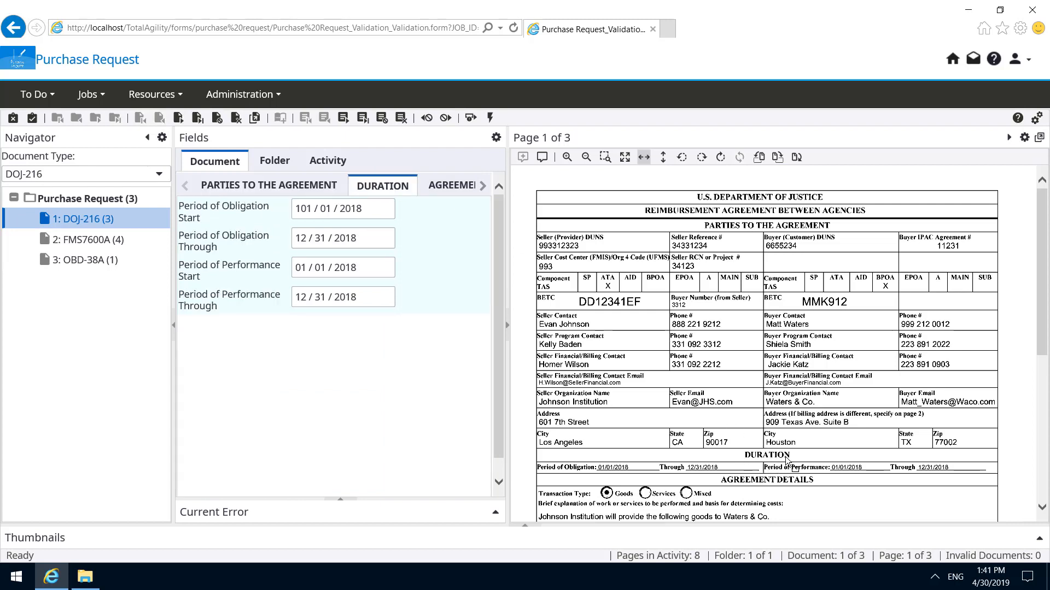
left_click(454, 187)
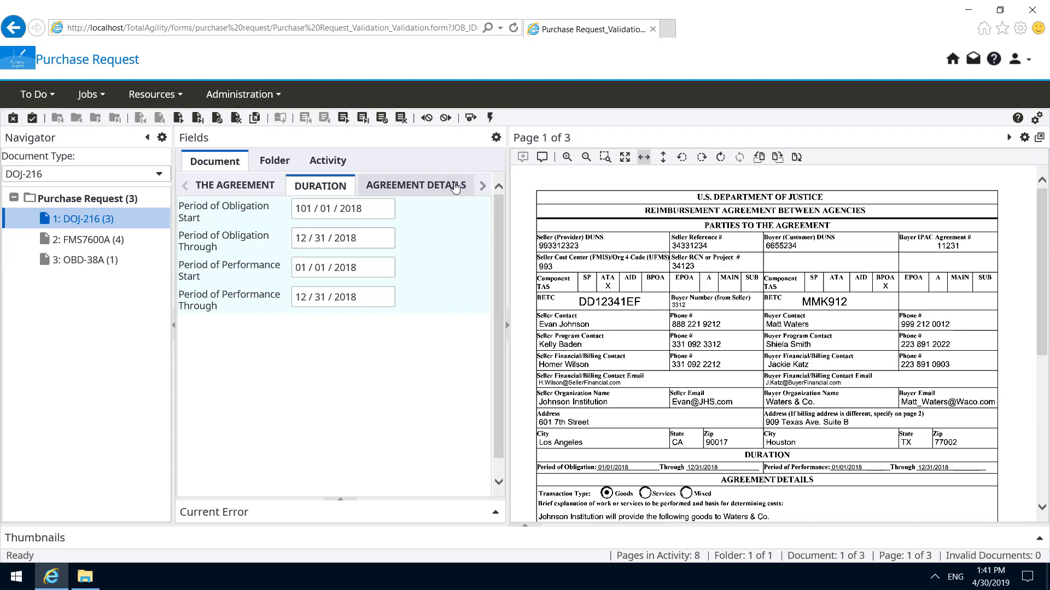
left_click(455, 186)
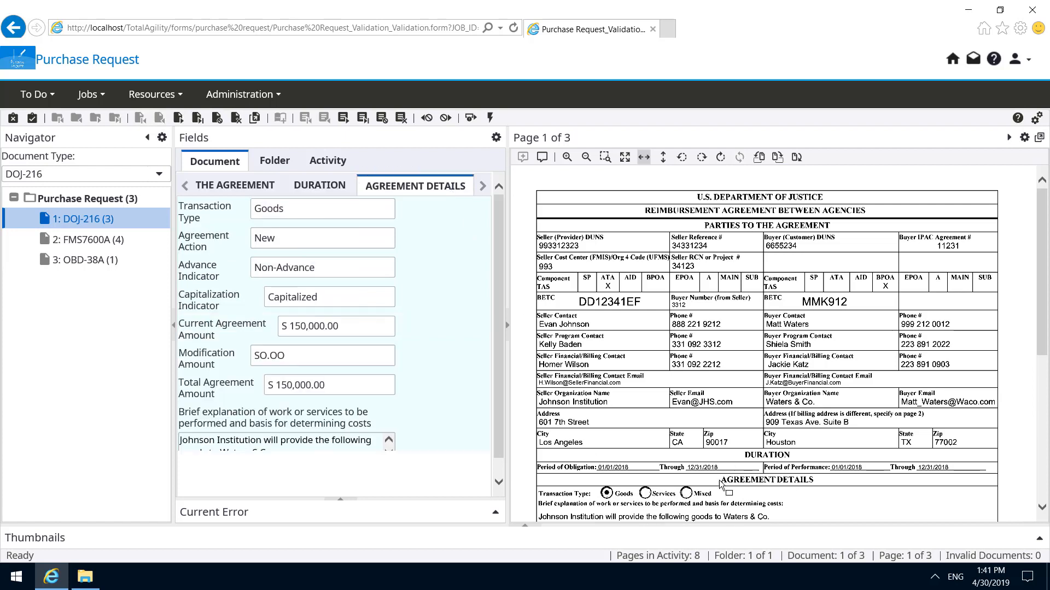
left_click(217, 187)
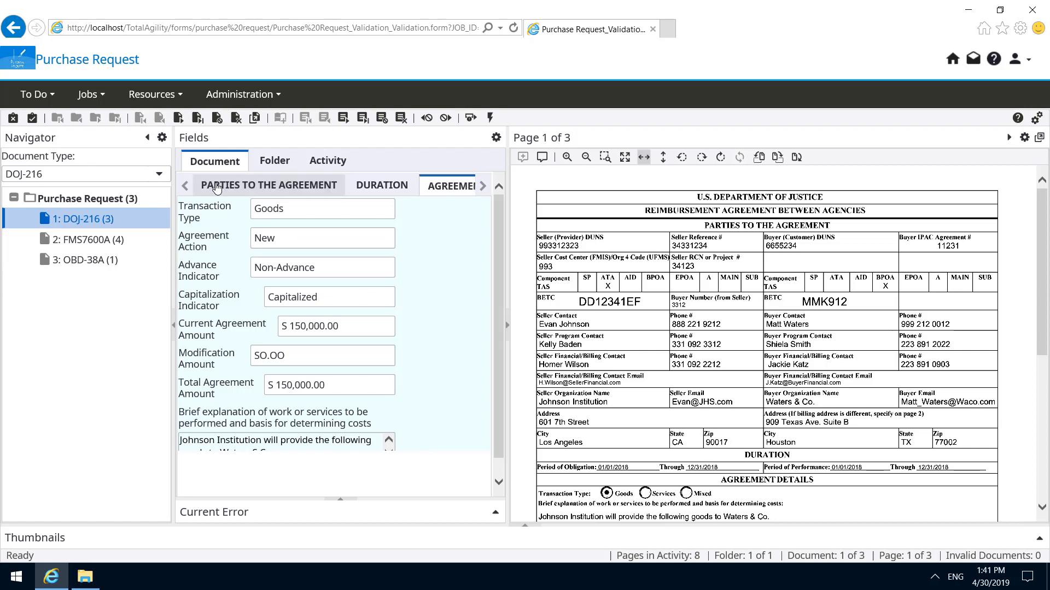
left_click(217, 187)
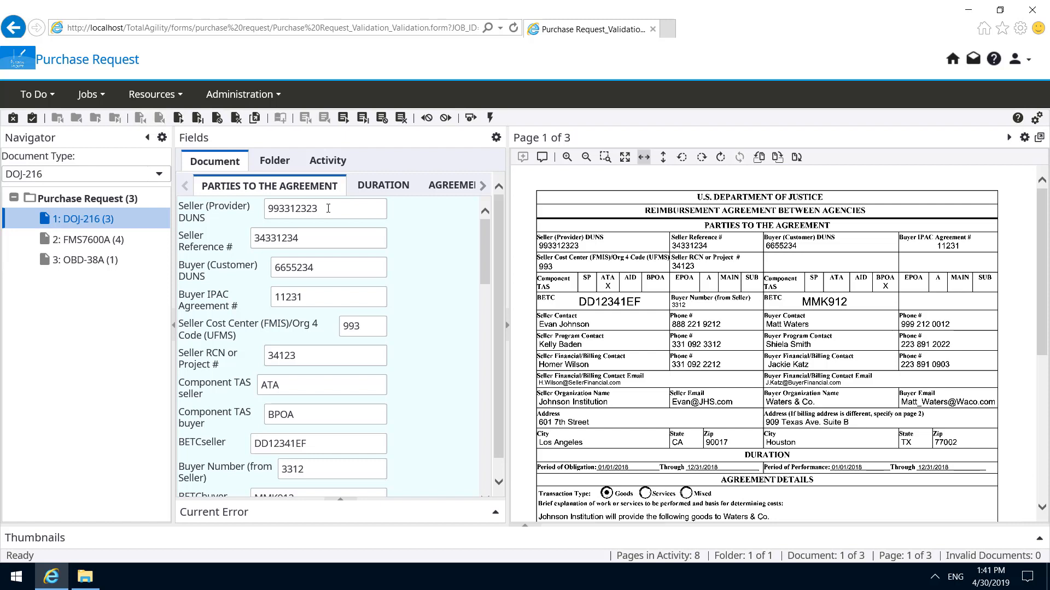
Step: Check the Parties to the Agreement fields against the scanned page, one by one from Seller (Provider) DUNS to Component TAS seller
left_click(328, 208)
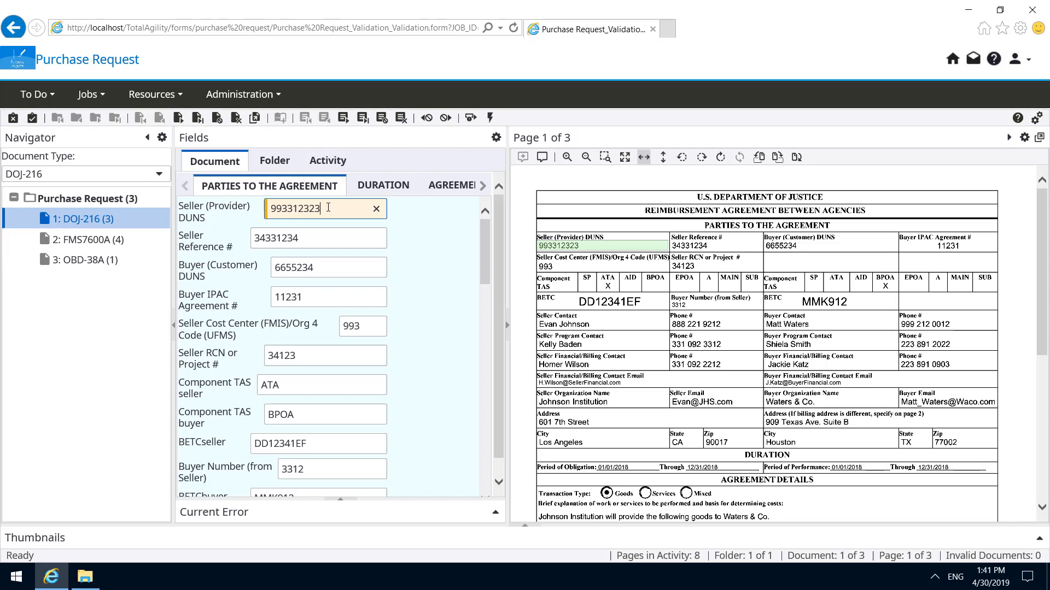
key("Tab")
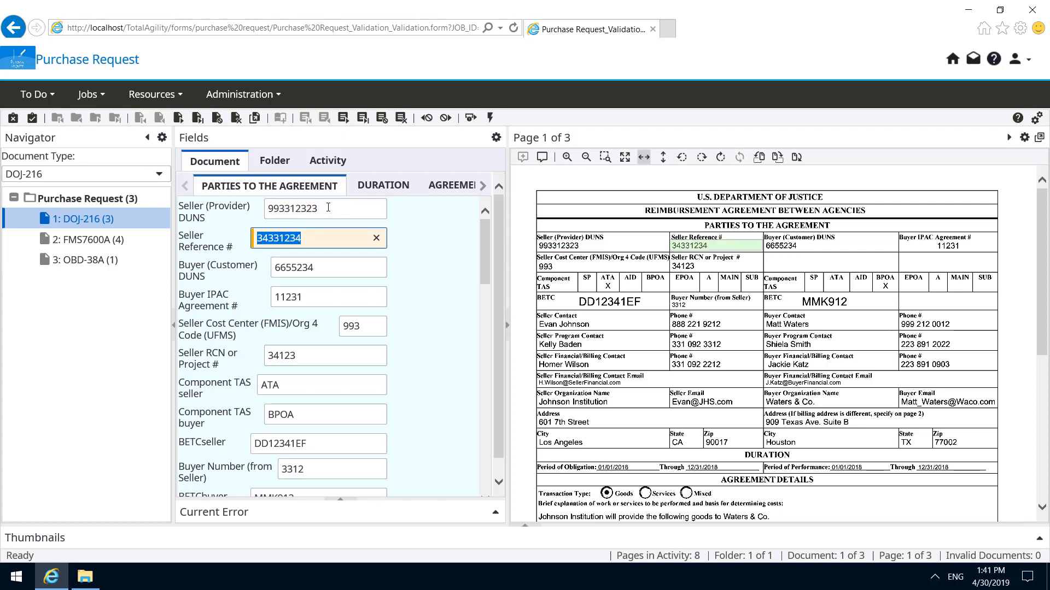
key("Tab")
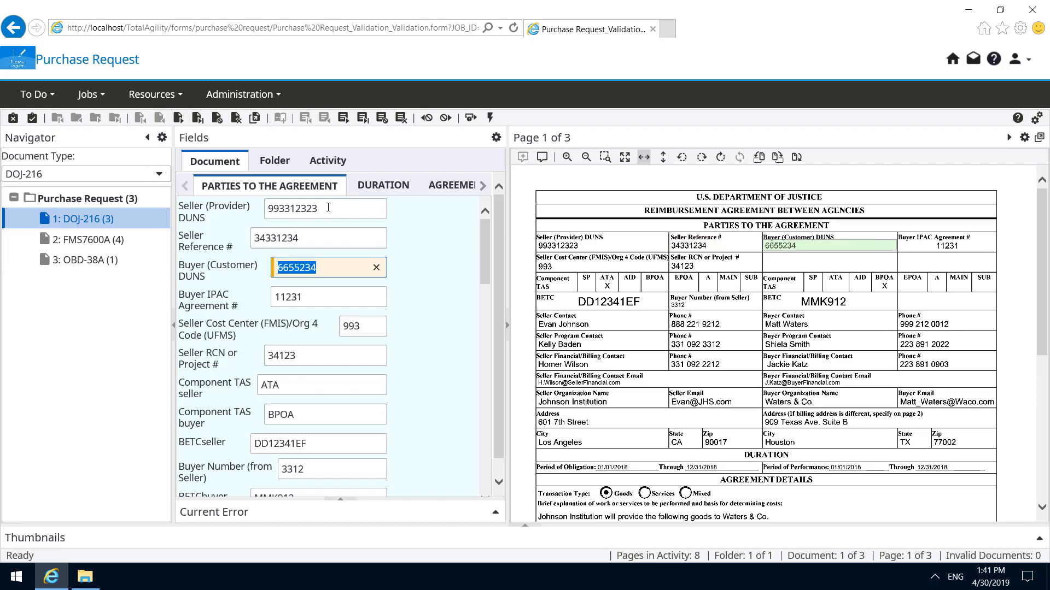
key("Tab")
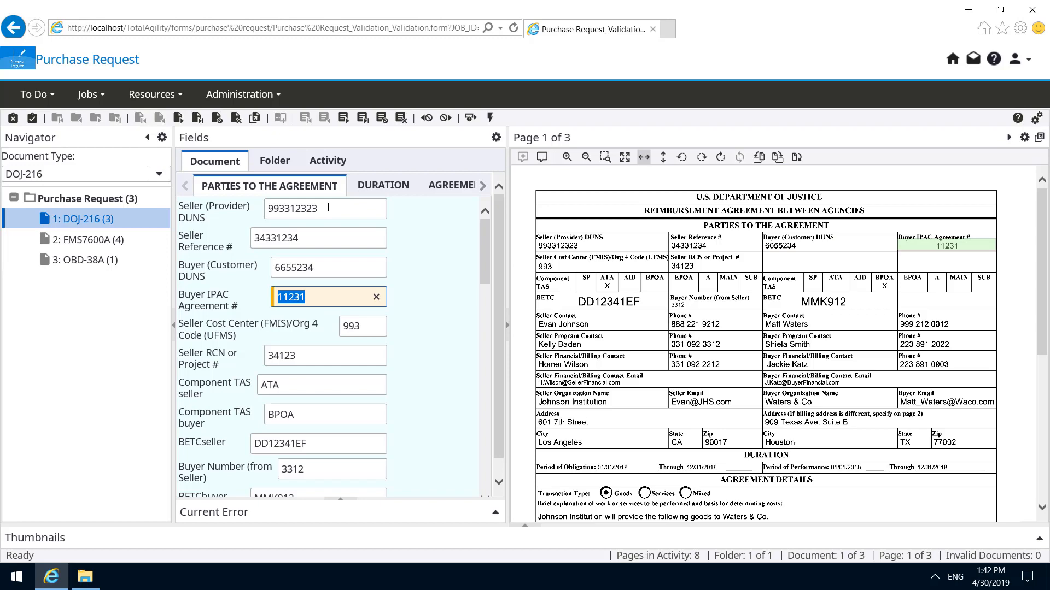
key("Tab")
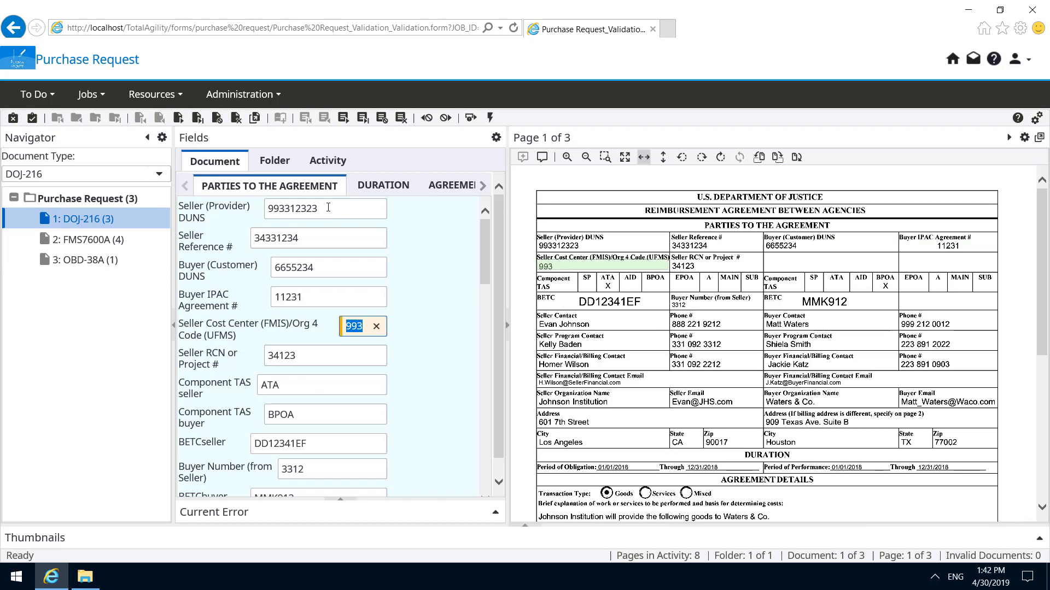
key("Tab")
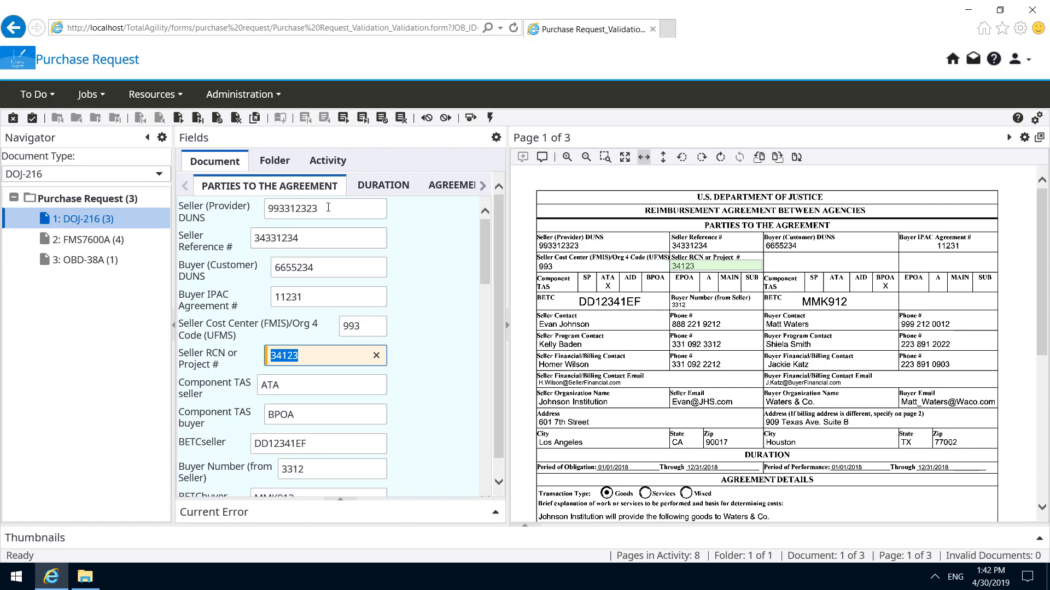
key("Tab")
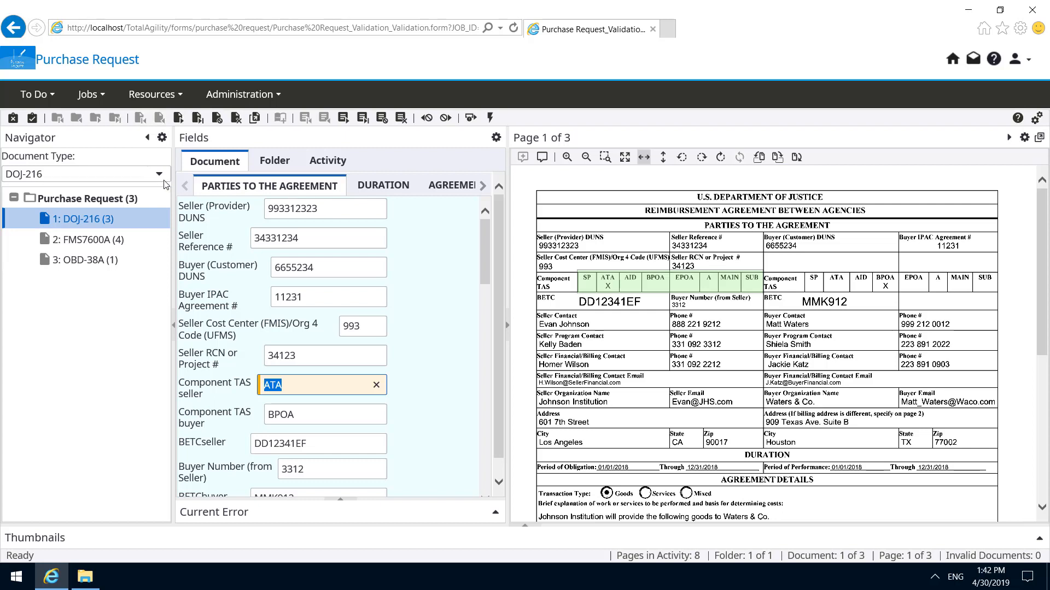
Step: Check the Period of Performance Start date and the Advance Indicator field against their locations on the scanned page
left_click(375, 189)
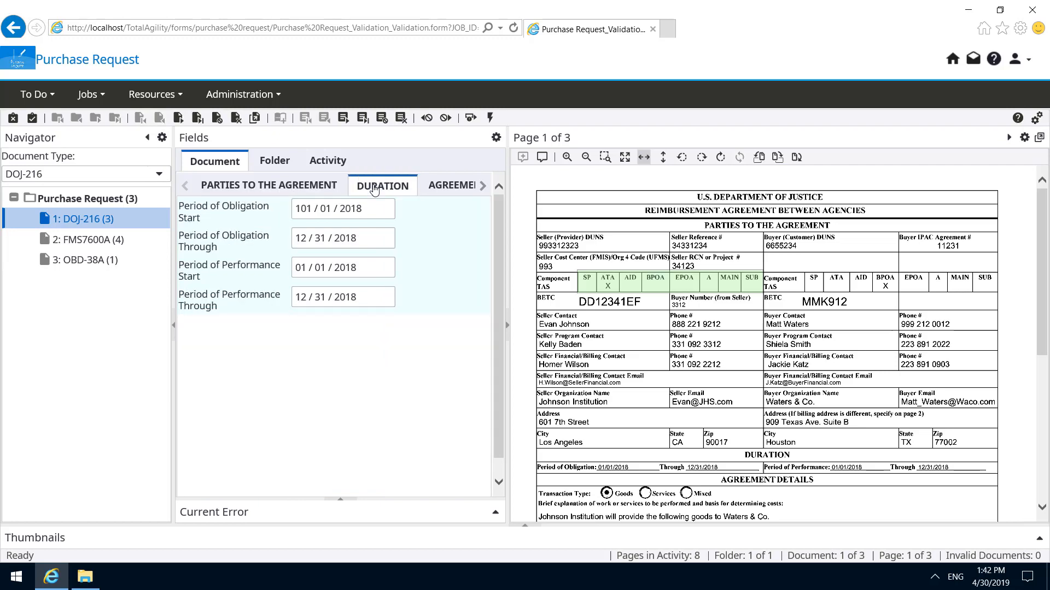
left_click(379, 269)
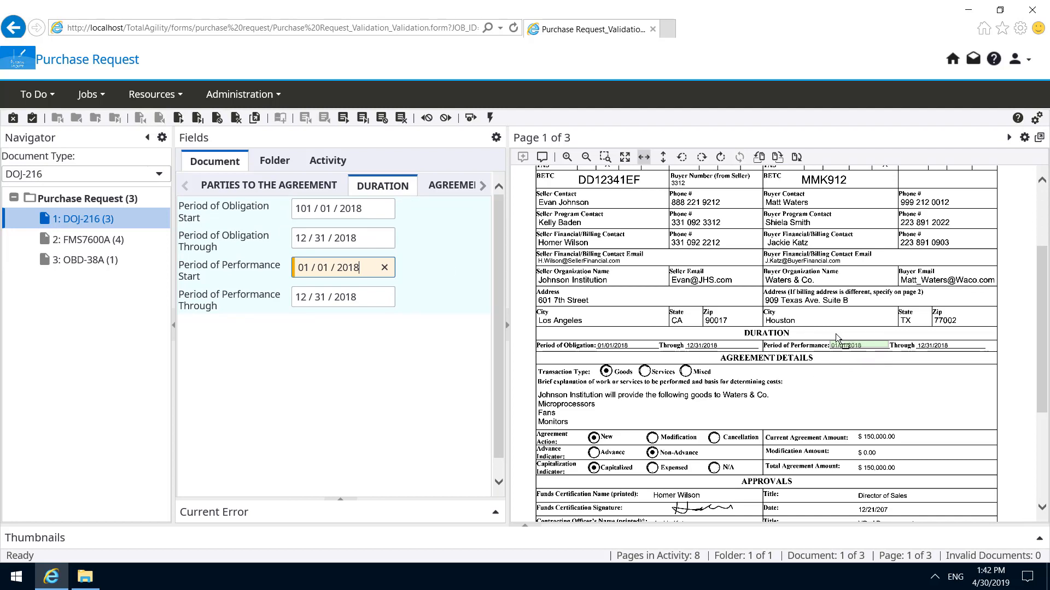
left_click(449, 189)
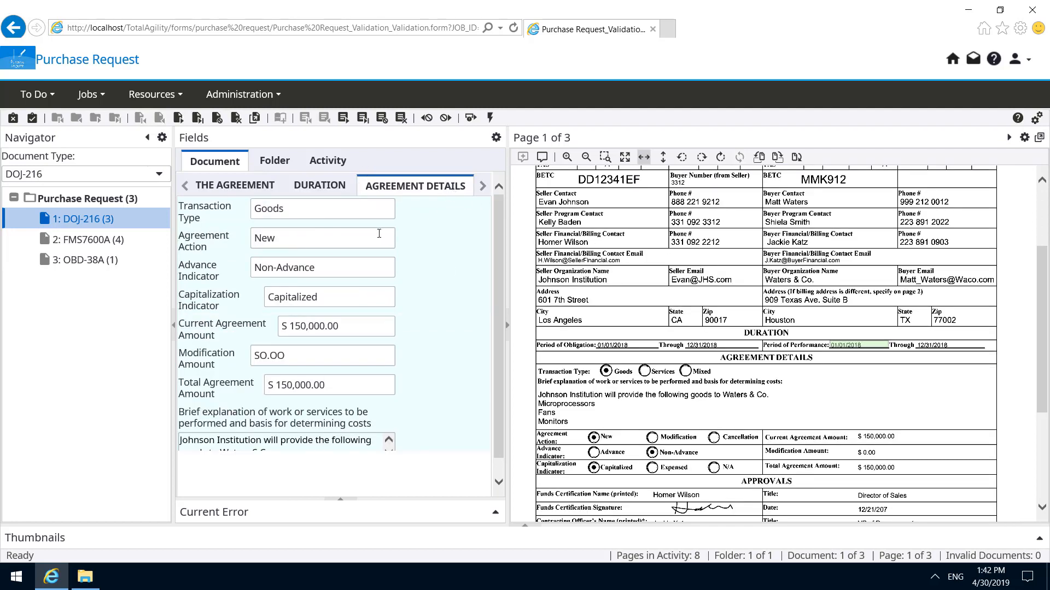
left_click(328, 269)
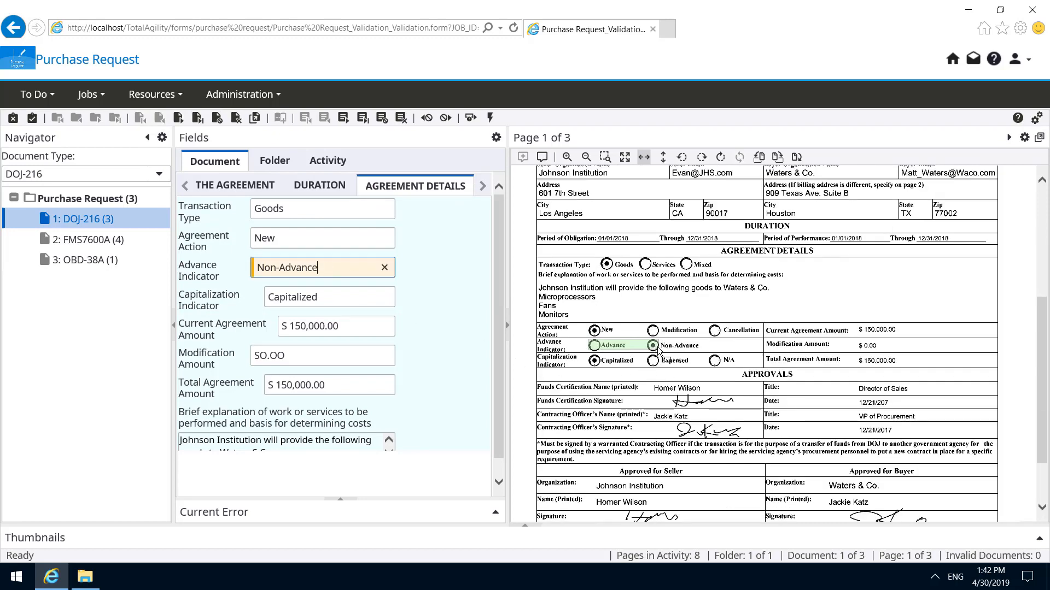
Step: Collapse the Navigator to make room for all field groups and display the DOJ-216 document's Approvals fields
left_click(483, 186)
left_click(483, 187)
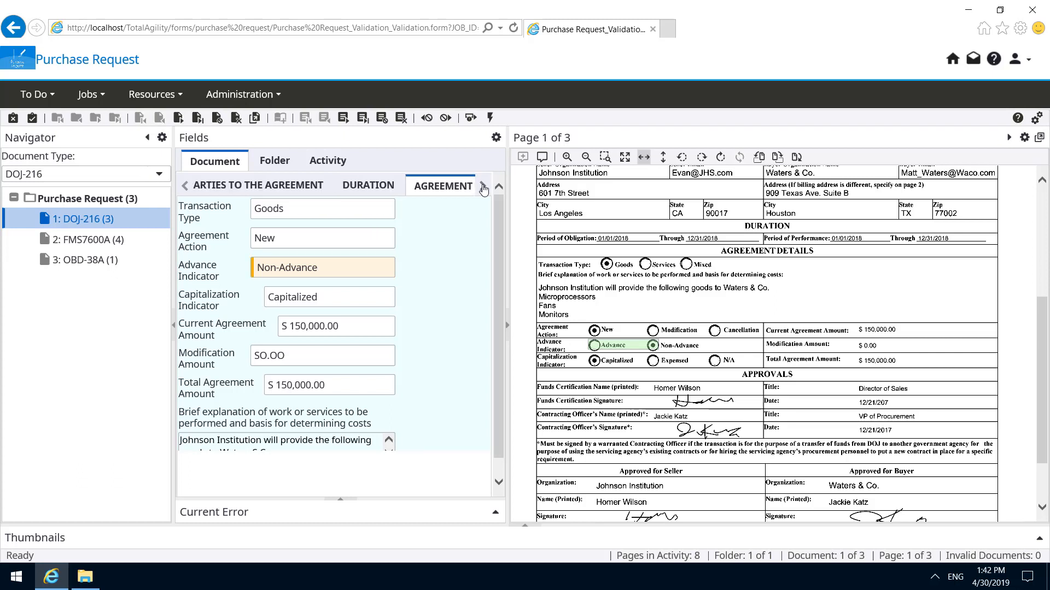
left_click(483, 187)
left_click(483, 187)
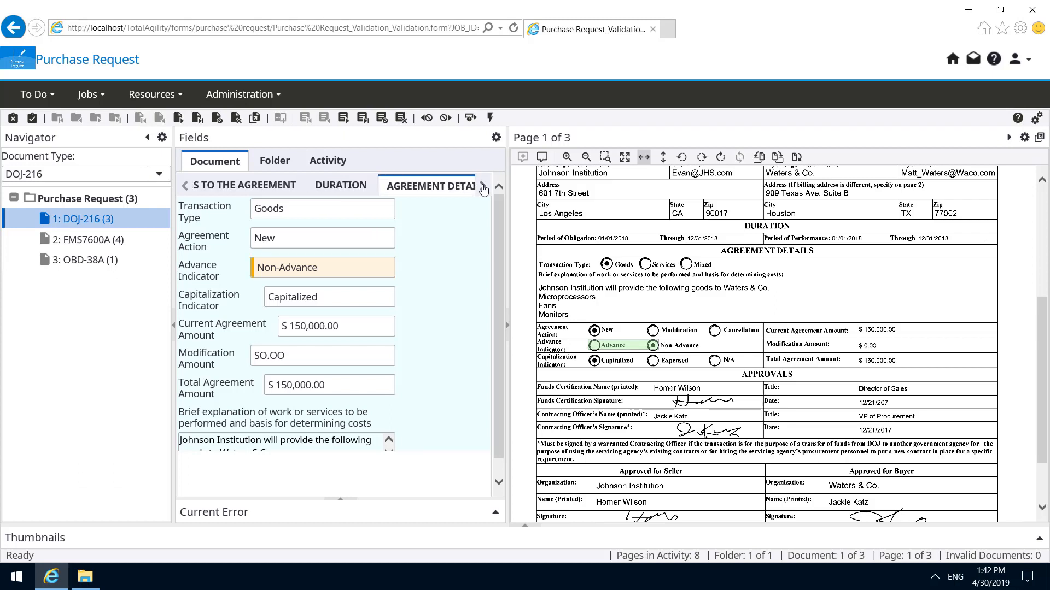
left_click(483, 187)
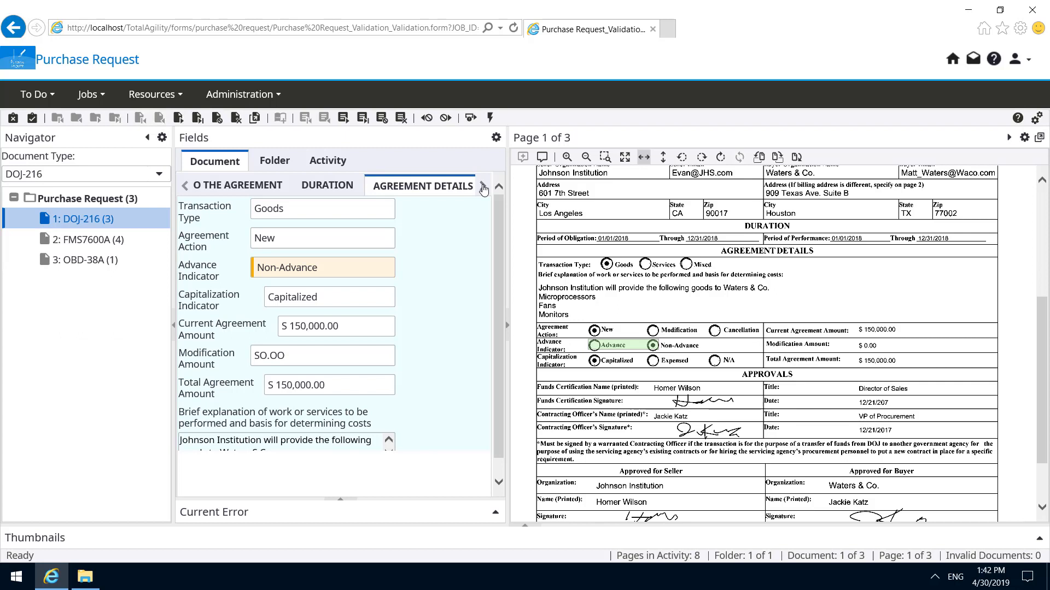
left_click(483, 187)
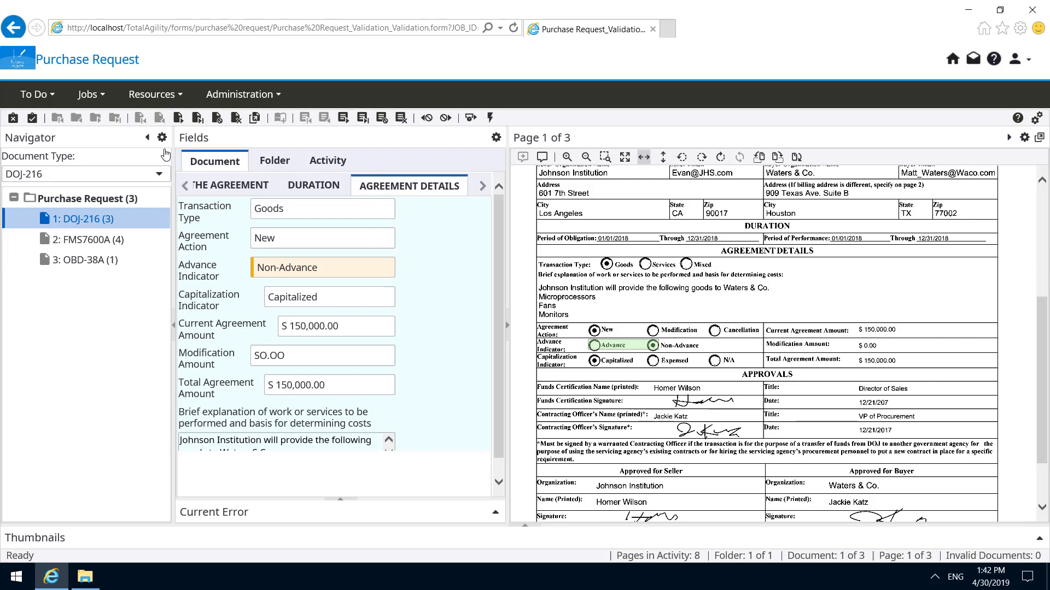
left_click(147, 141)
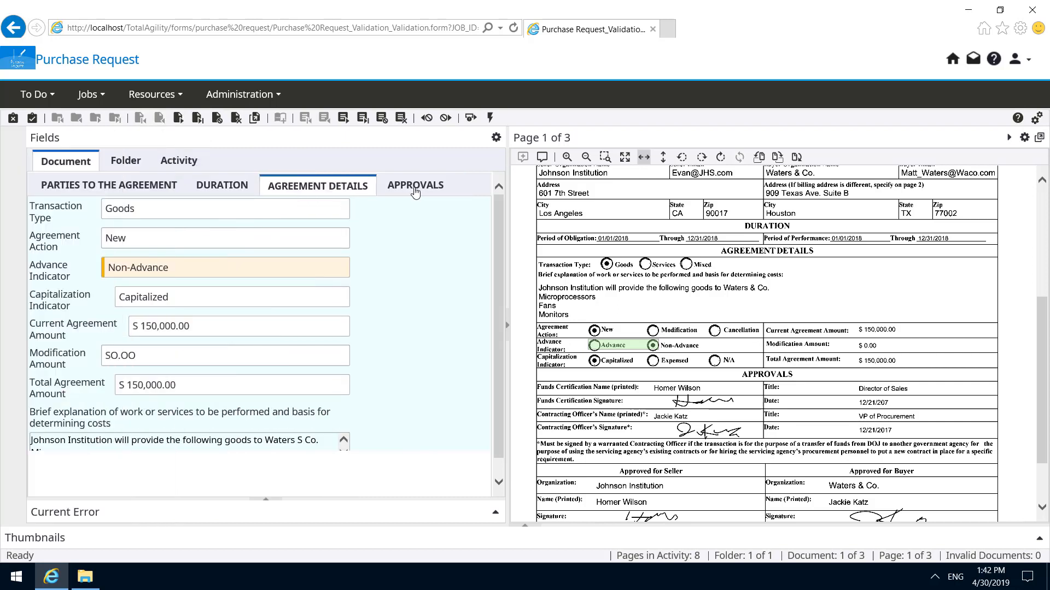
left_click(416, 187)
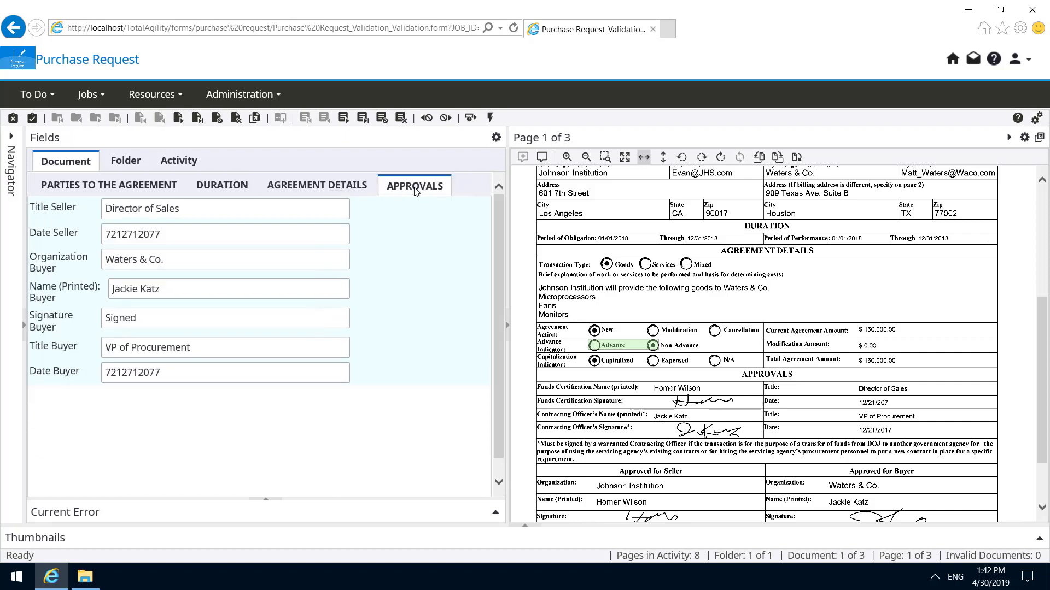
Step: Check the Signature Buyer field against the scanned DOJ-216 page and expand the Navigator again
left_click(188, 318)
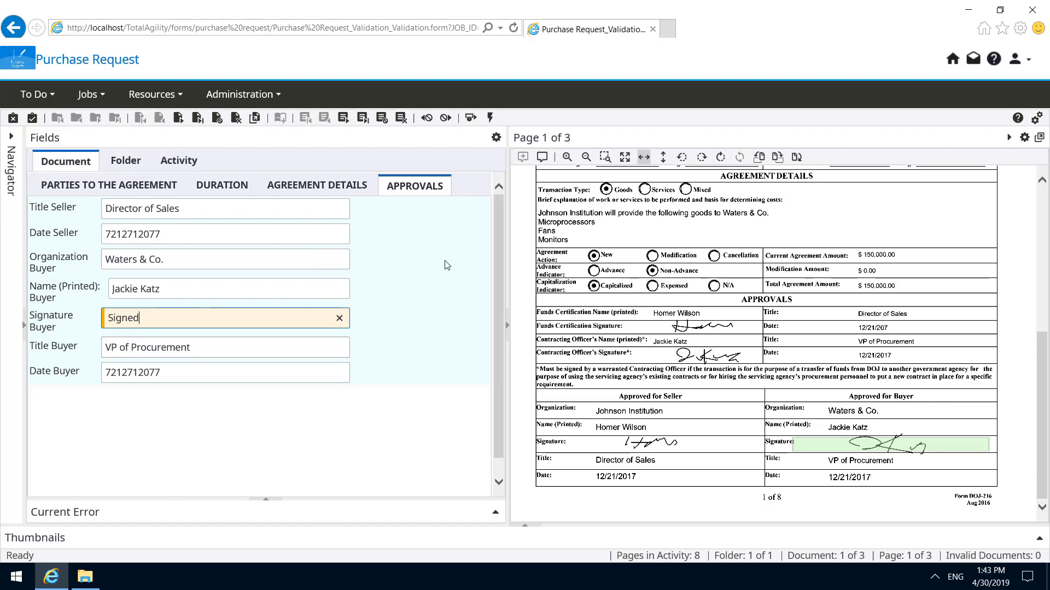
left_click(11, 143)
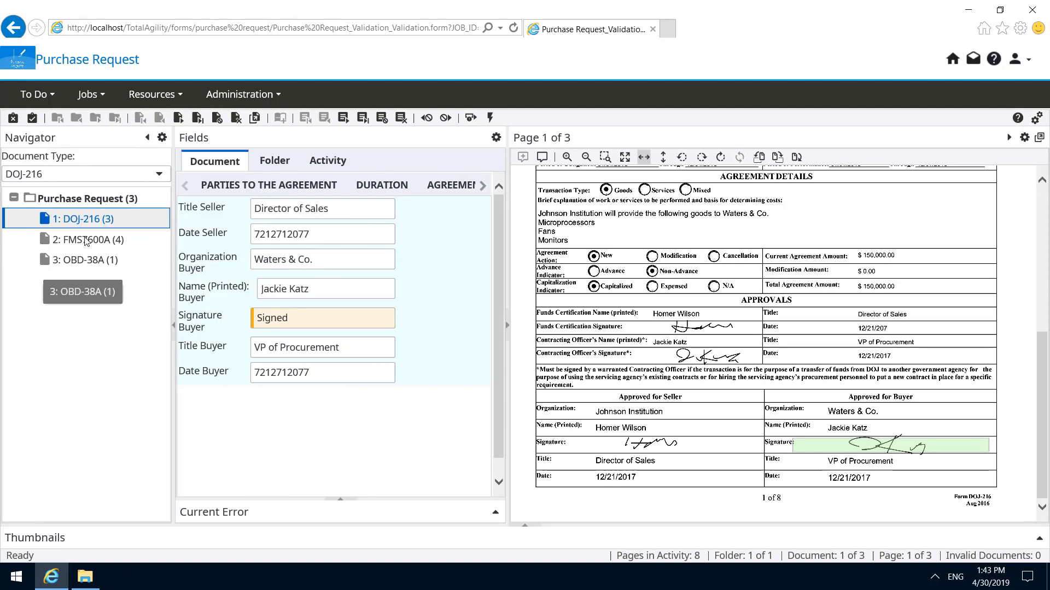
Step: Open the FMS7600A document and check its fields against the scanned page, from GT&C # to the Servicing Agency Agreement Tracking Number
left_click(86, 241)
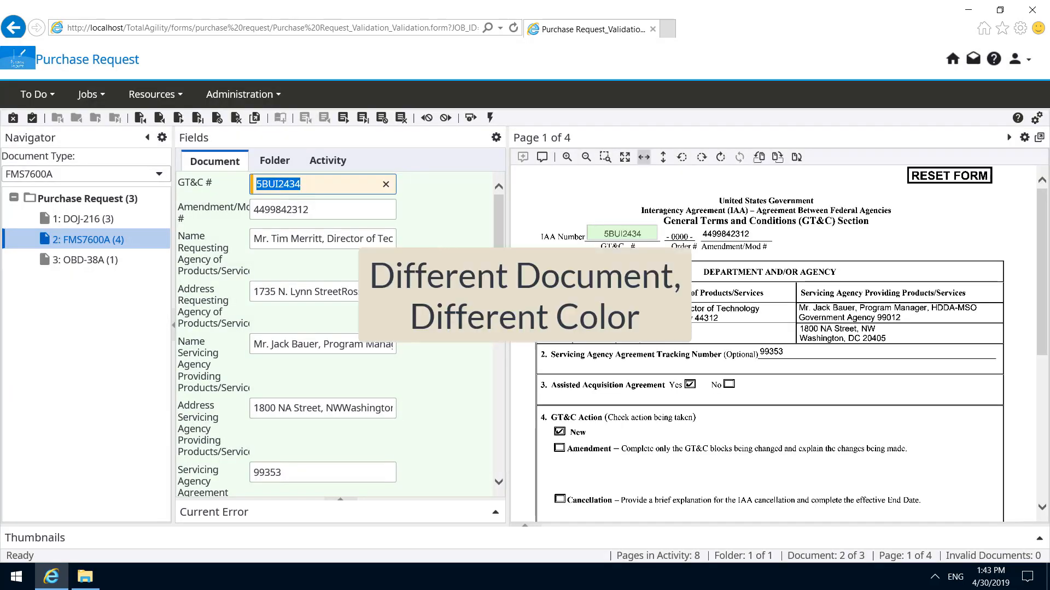
left_click(315, 187)
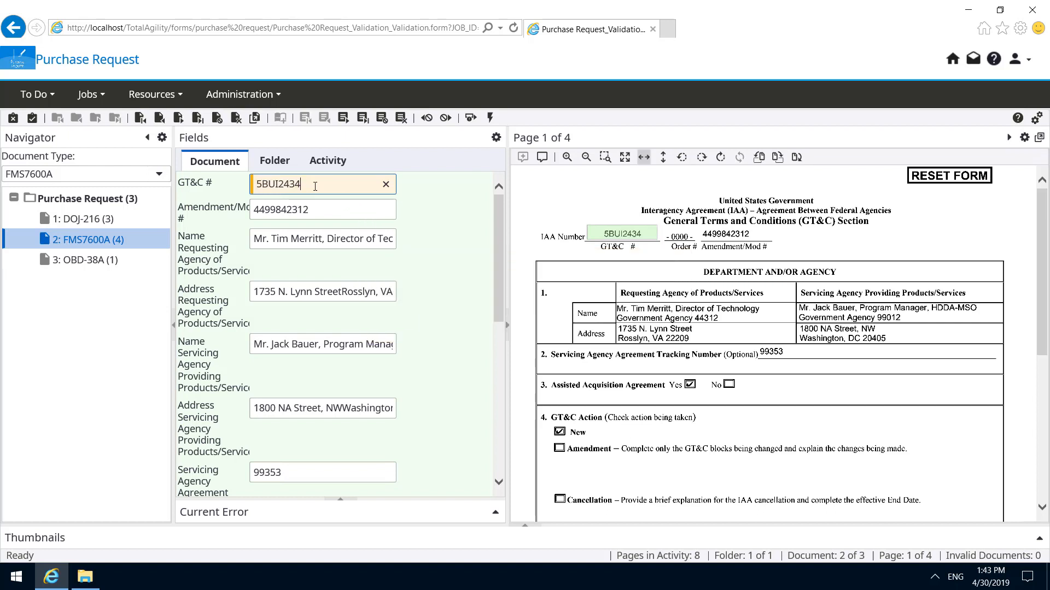
key("Tab")
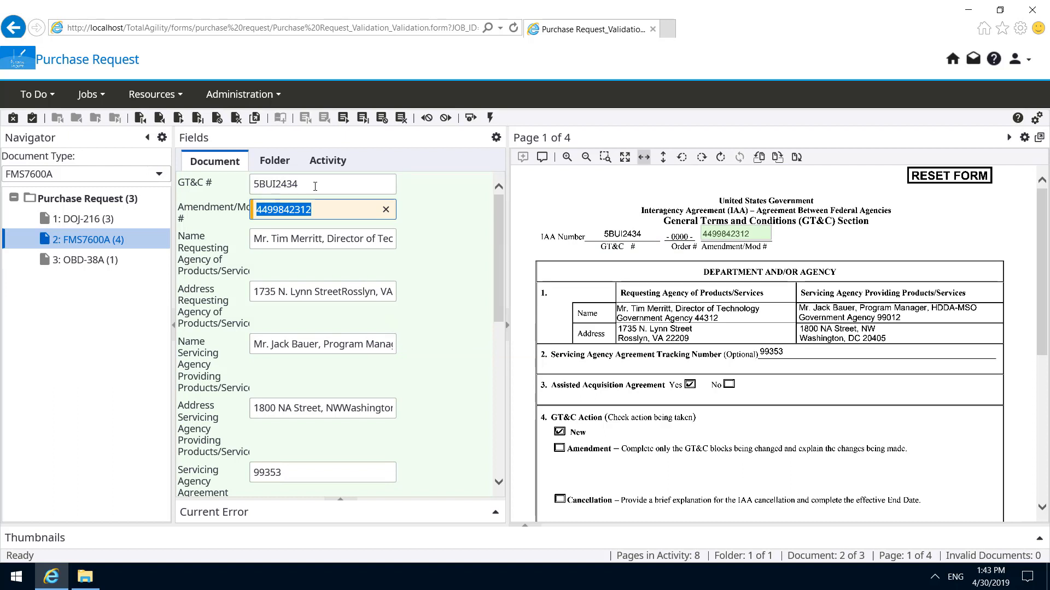
key("Tab")
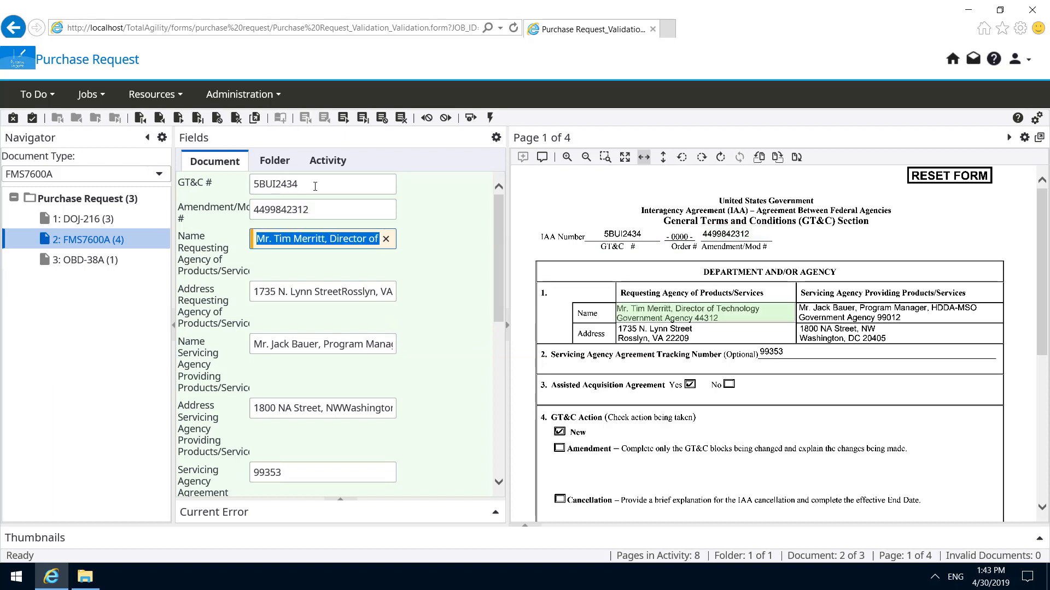
key("Tab")
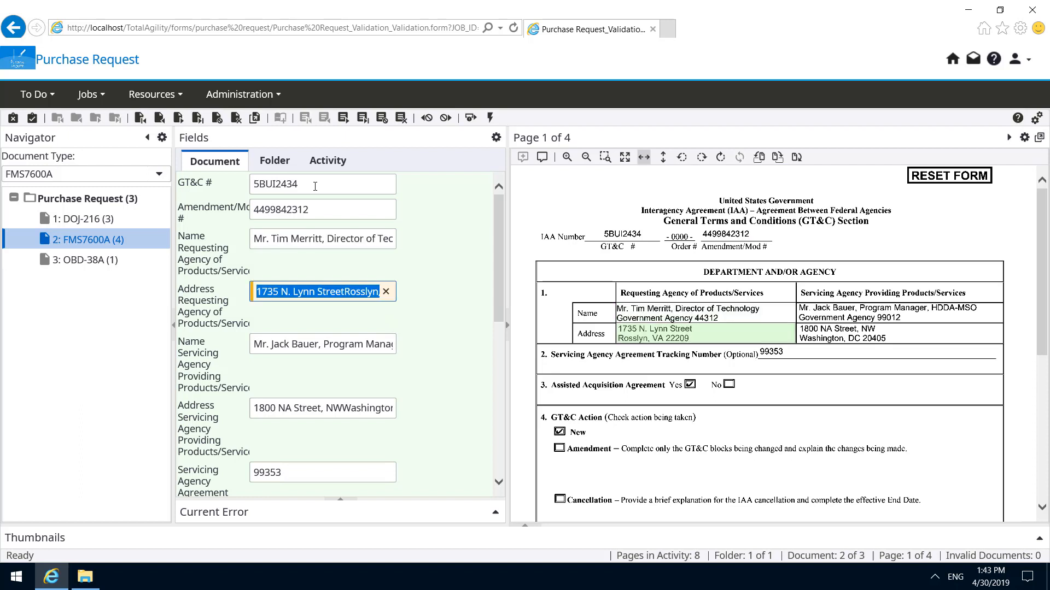
key("Tab")
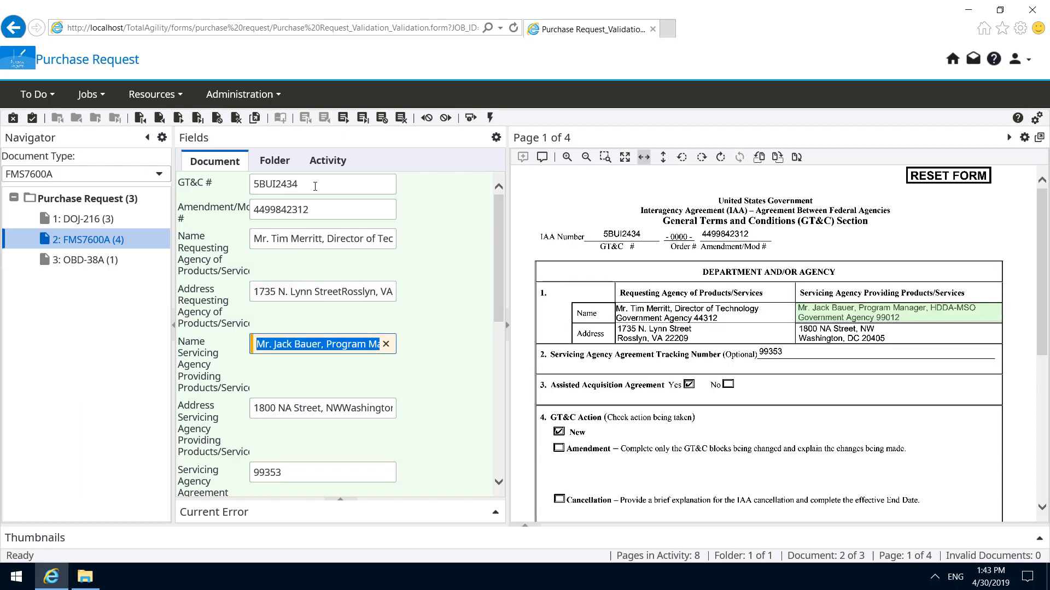
key("Tab")
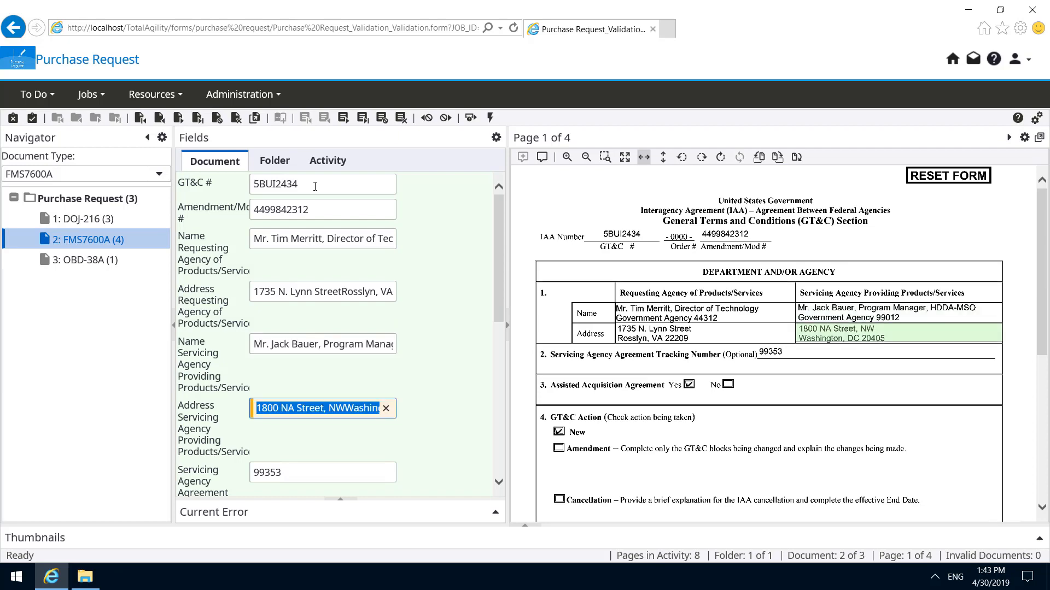
key("Tab")
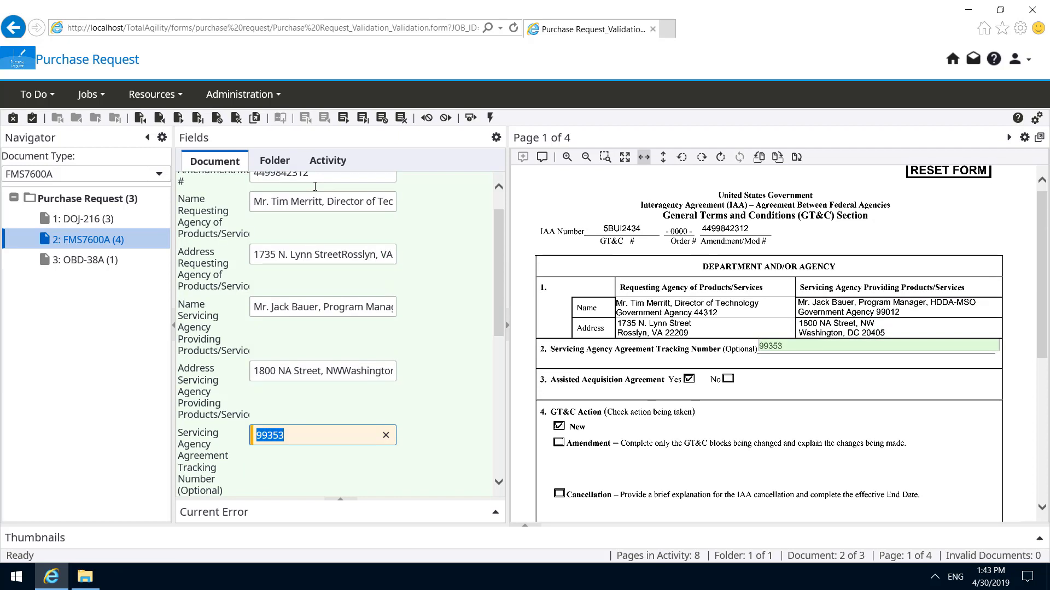
Step: Open the OBD-38A document and check its fields one by one against the scanned page, from Organization through Fund
left_click(91, 263)
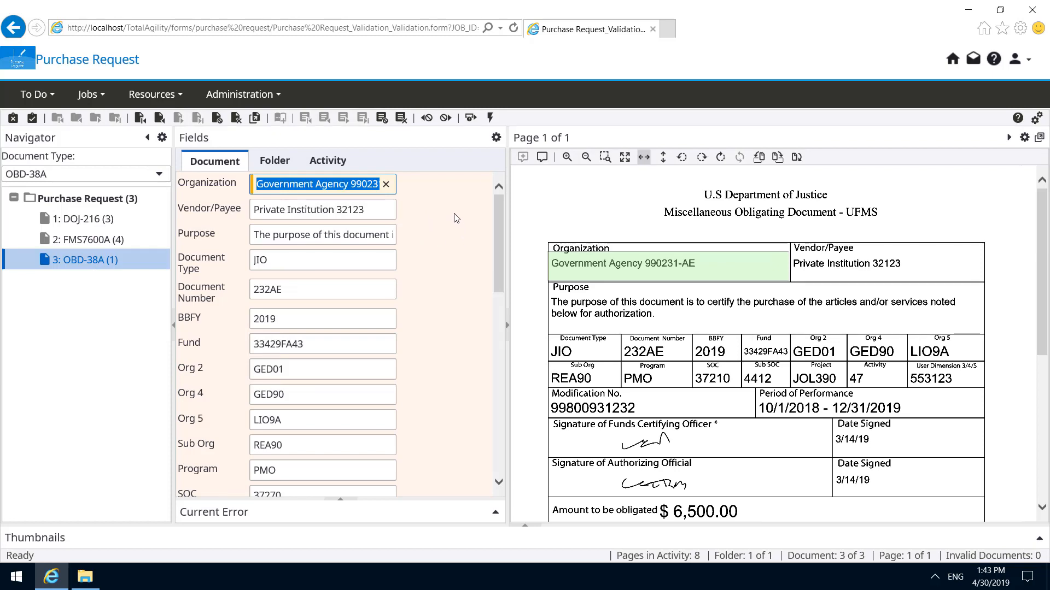
key("Tab")
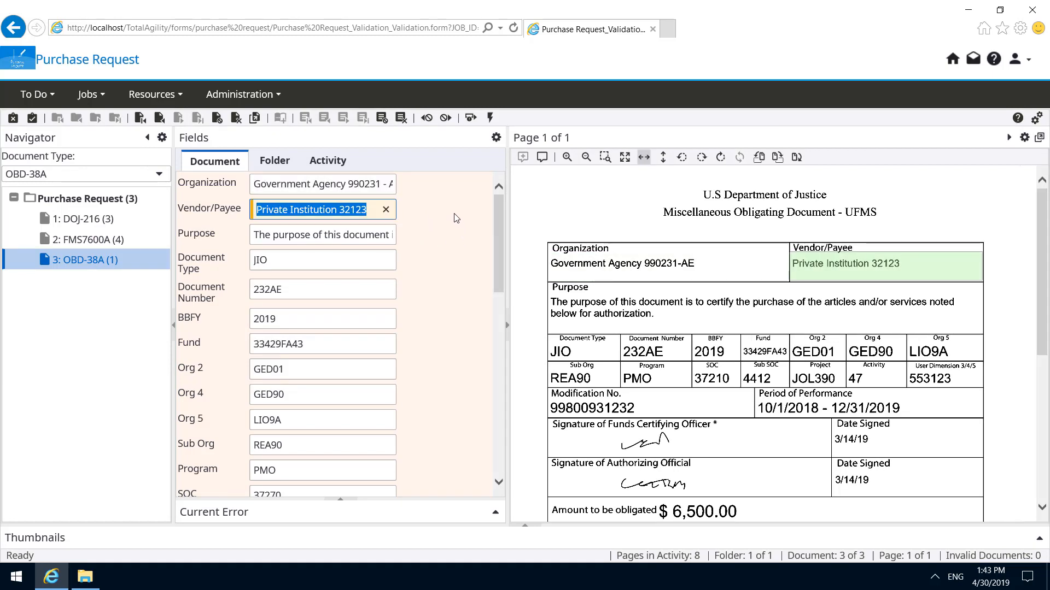
key("Tab")
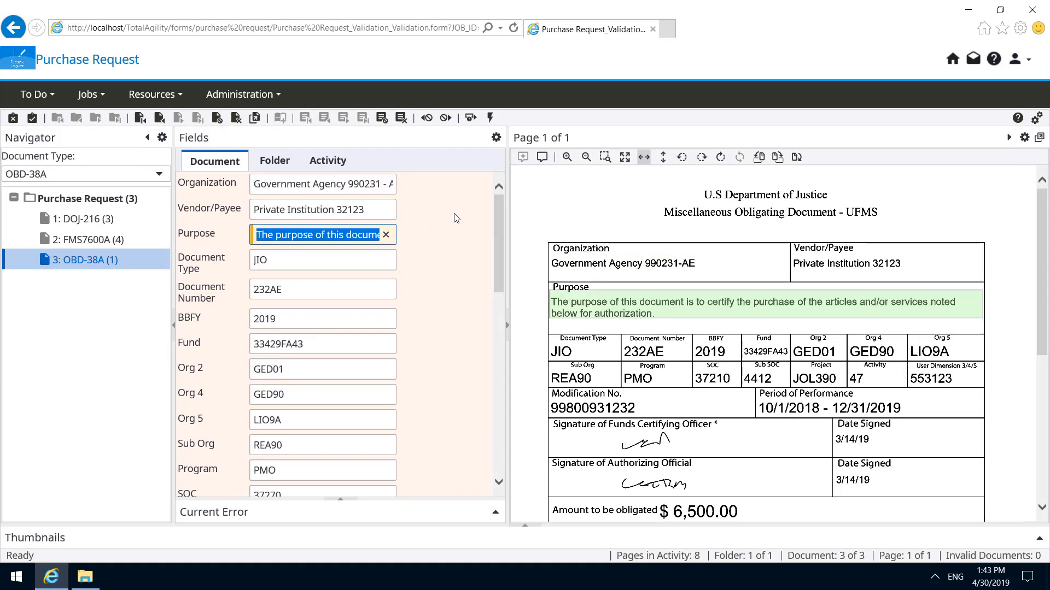
key("Tab")
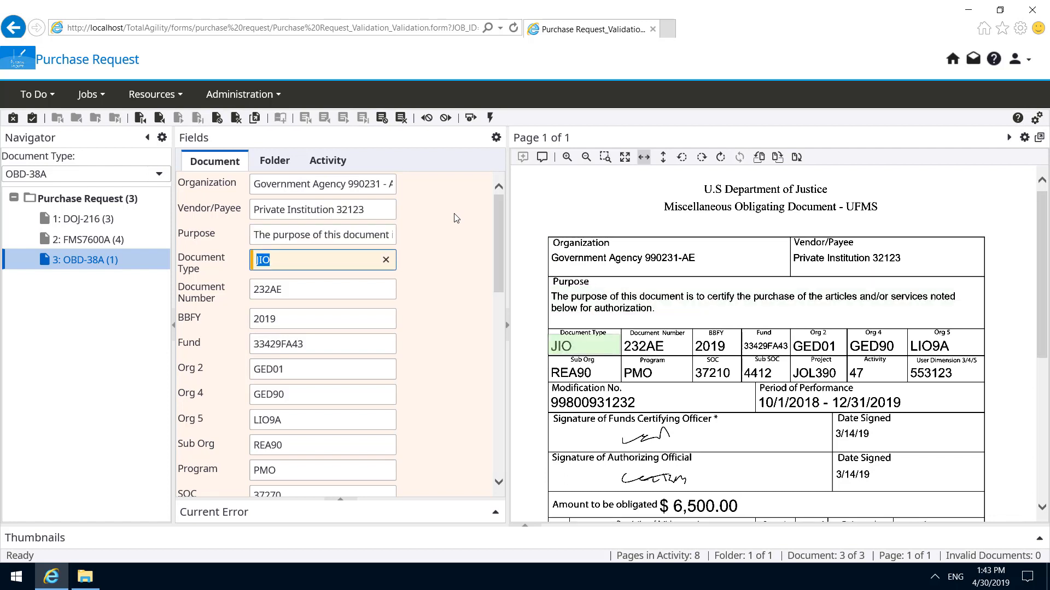
key("Tab")
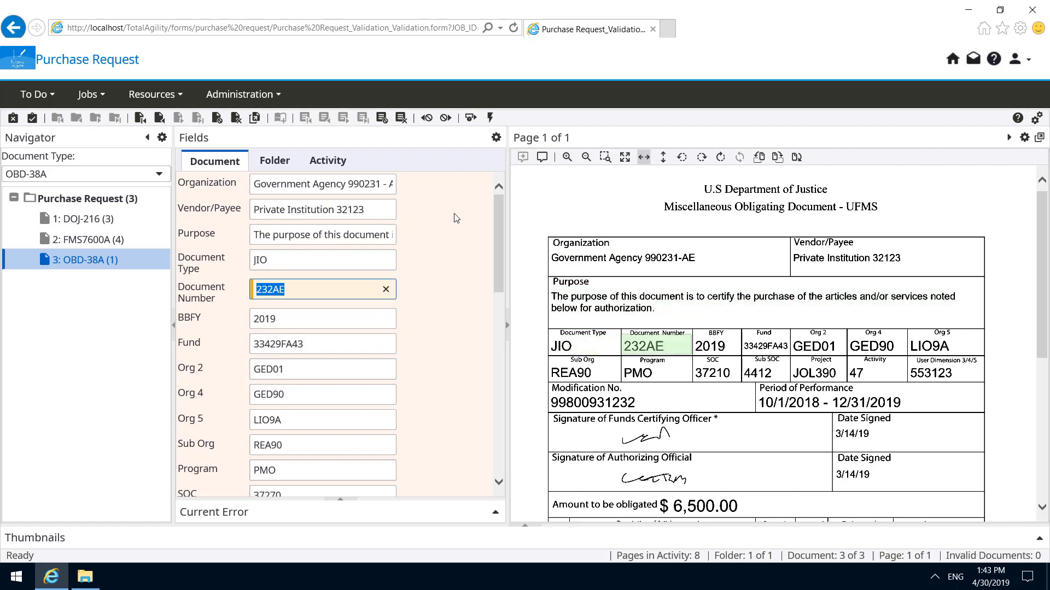
key("Tab")
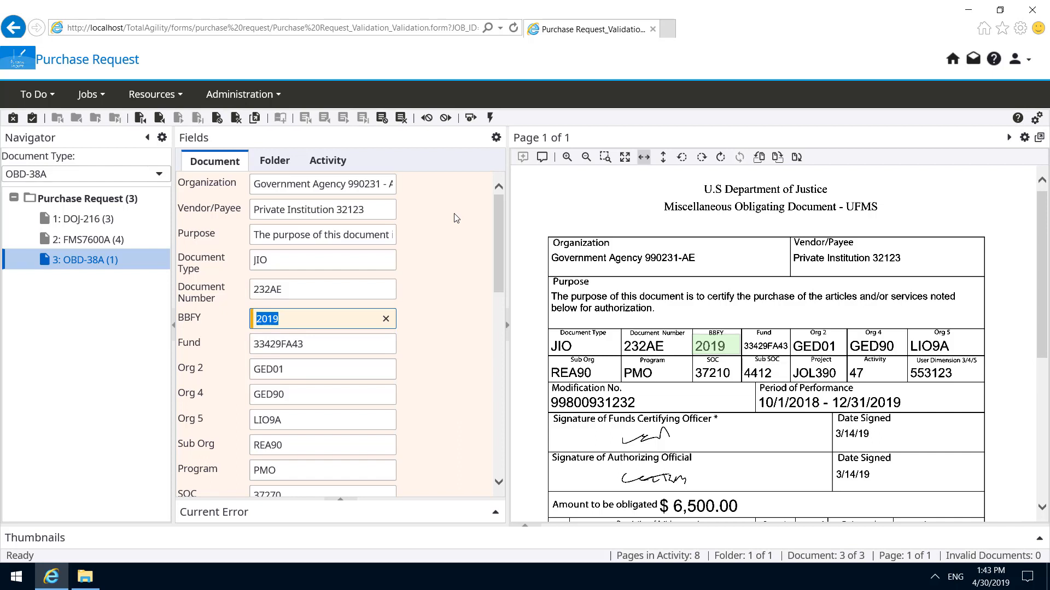
key("Tab")
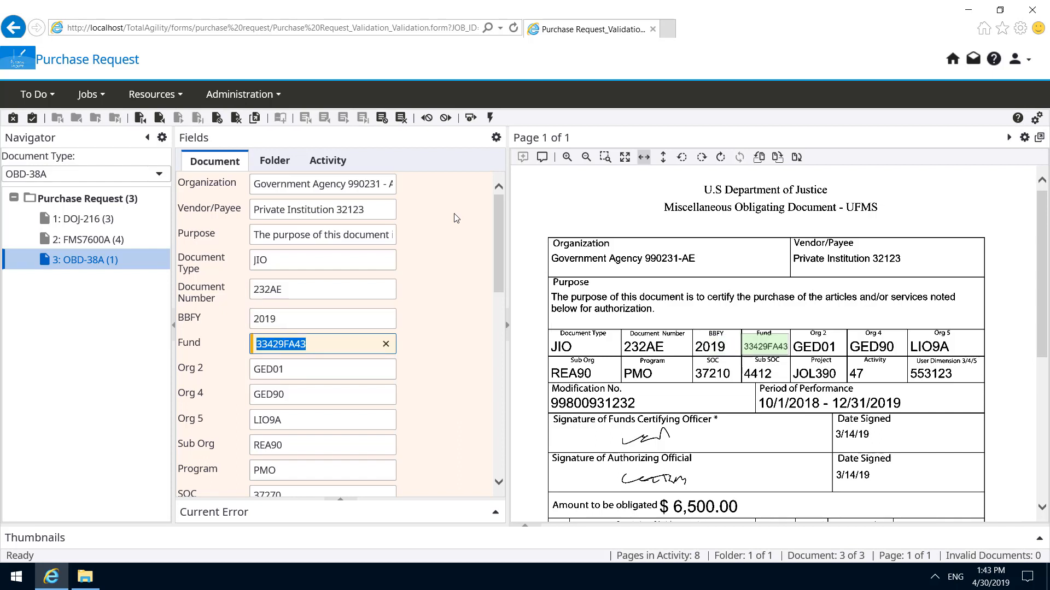
key("Tab")
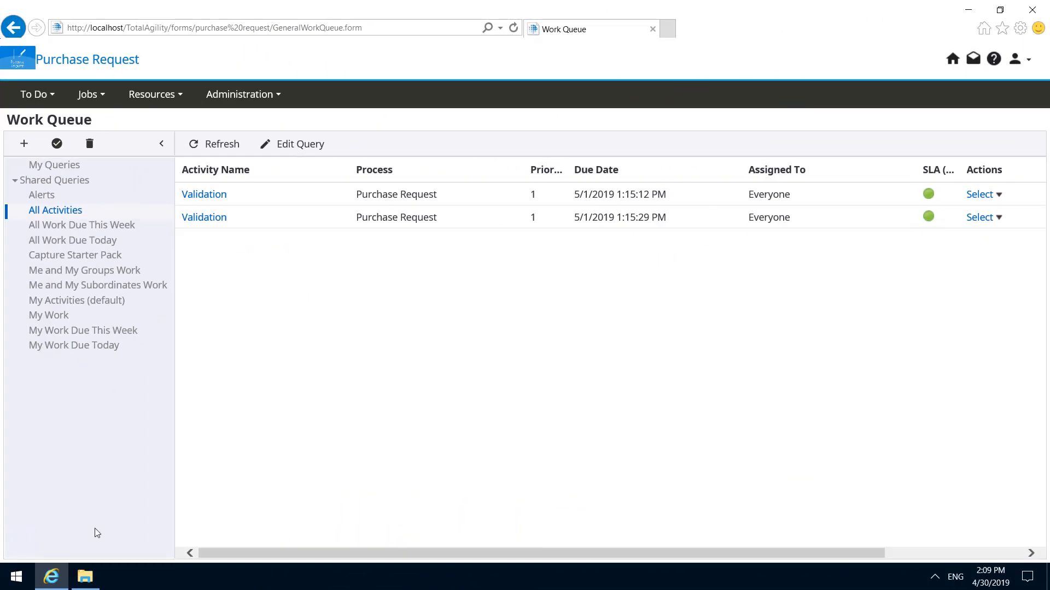
Step: Switch to File Explorer's C:\Export folder, view all three pages of the exported 00000006.TIF, and close the image
left_click(85, 577)
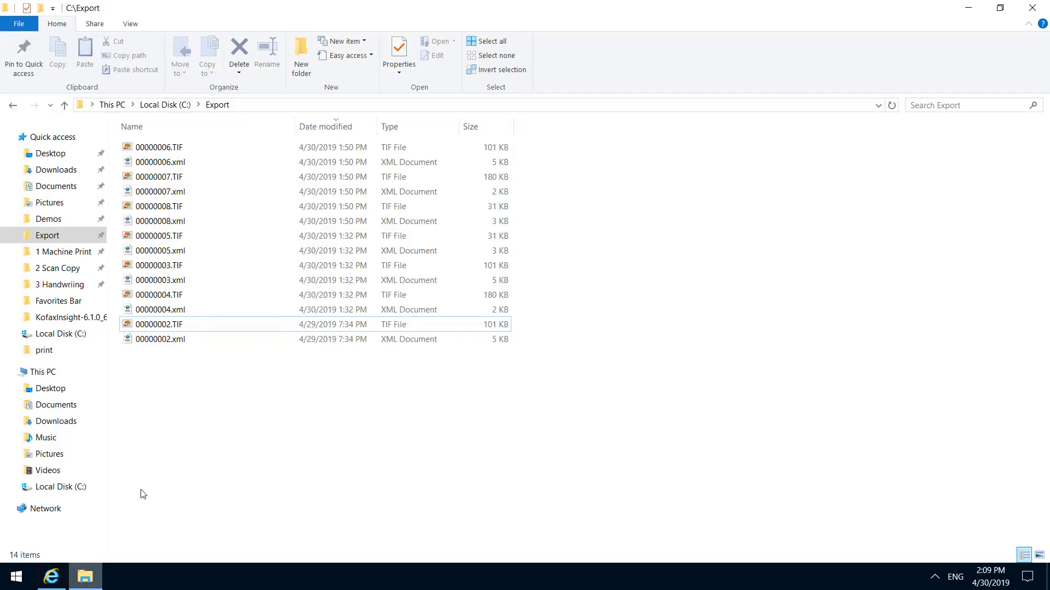
left_click(152, 147)
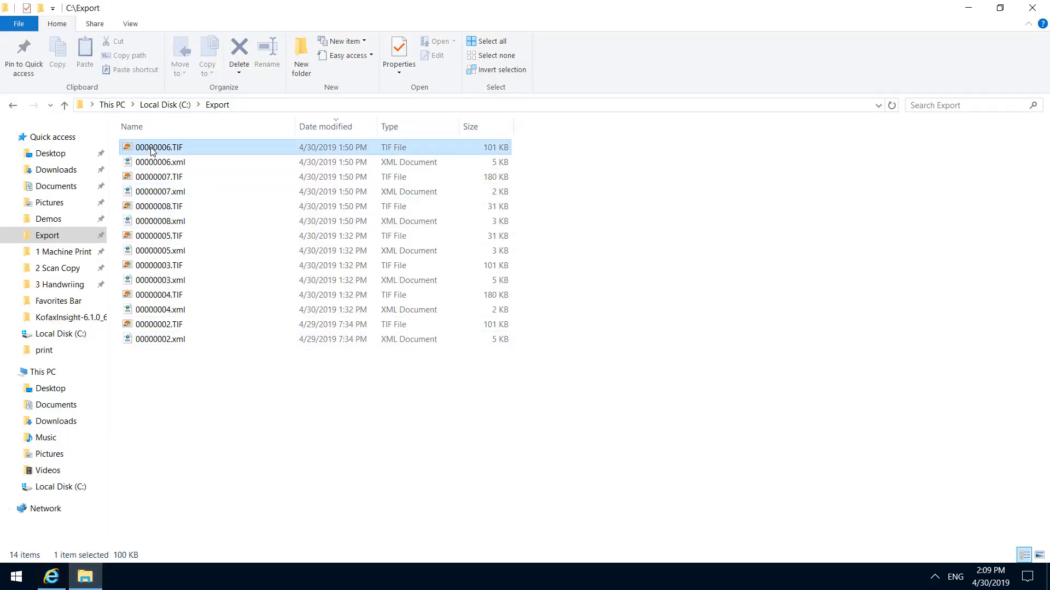
double_click(152, 148)
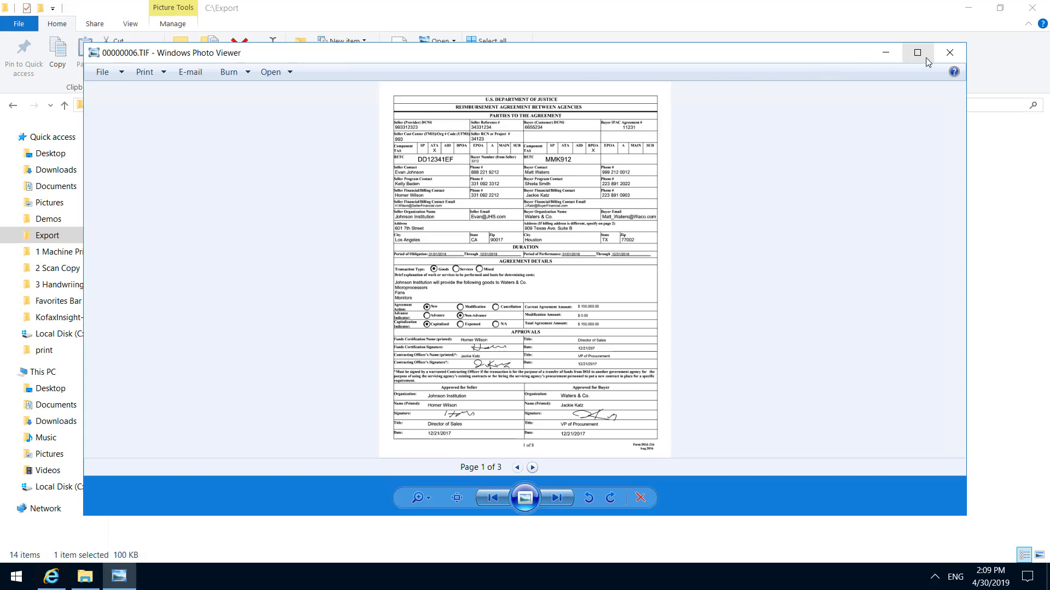
left_click(532, 468)
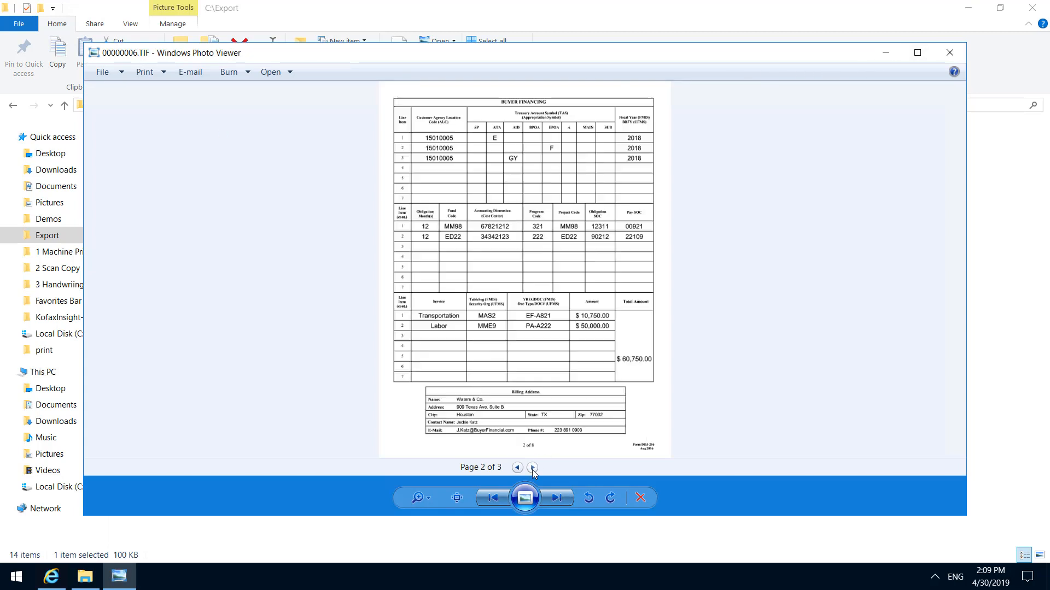
left_click(533, 468)
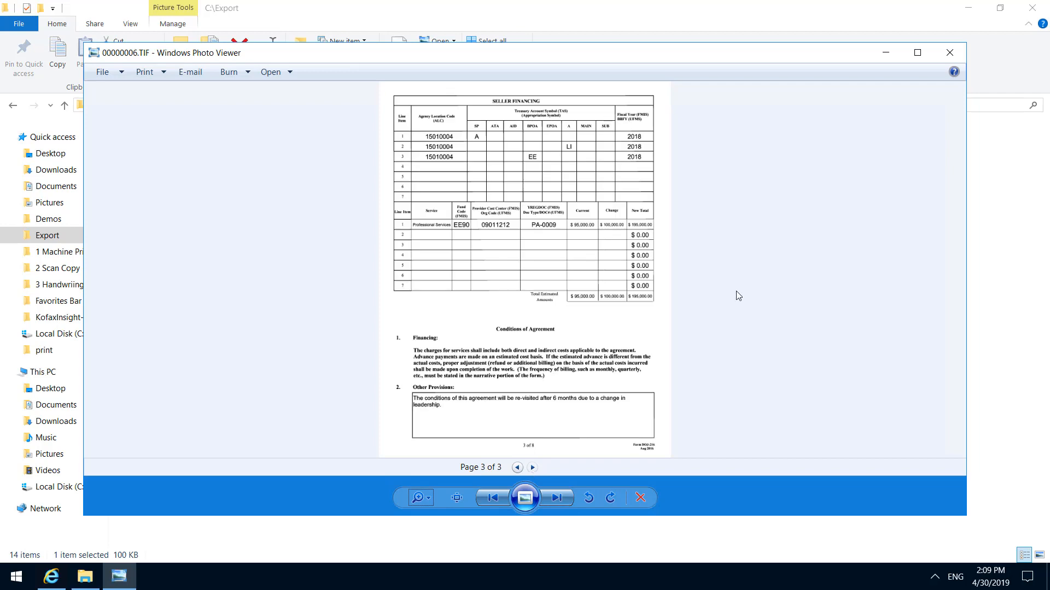
left_click(950, 54)
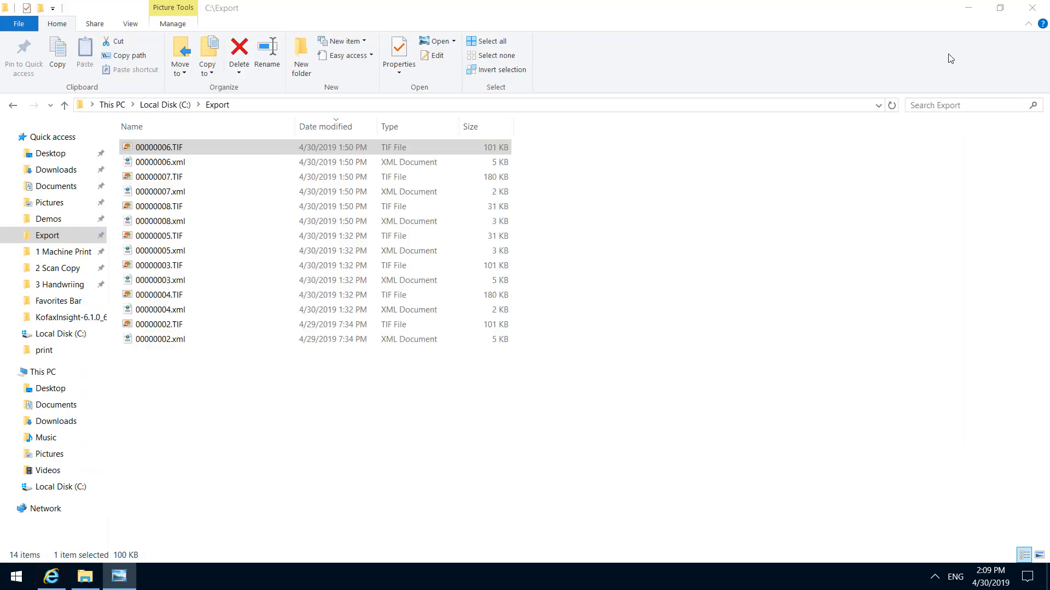
Step: Open the exported 00000006.xml and review its document index values through to the end of the file
double_click(180, 163)
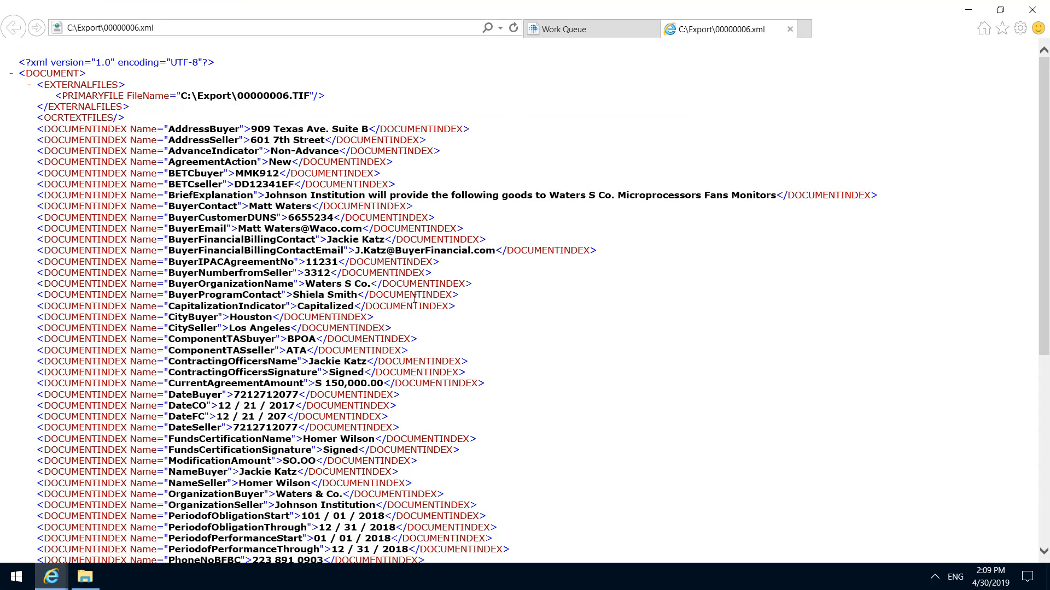
scroll(1047, 182, "down", 1)
left_click_drag(1047, 182, 1047, 352)
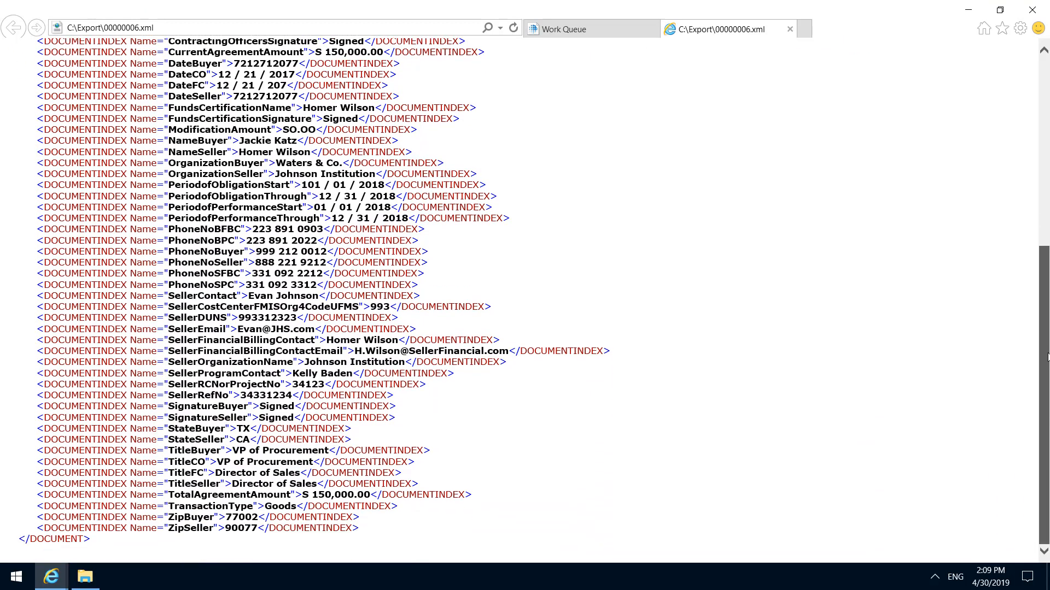